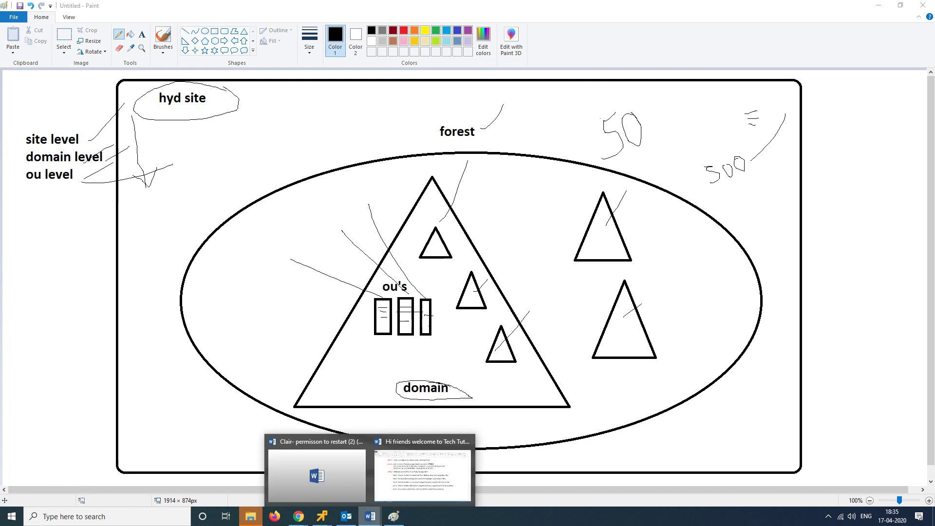
Step: Bring the Word lab outline showing LAB 20, Group Policy Management, to the front
click(424, 467)
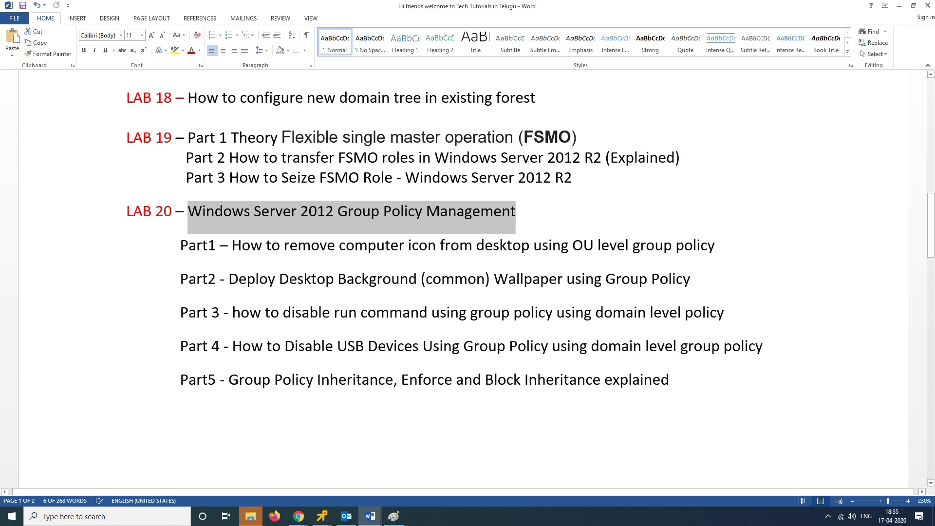
drag(231, 246, 675, 246)
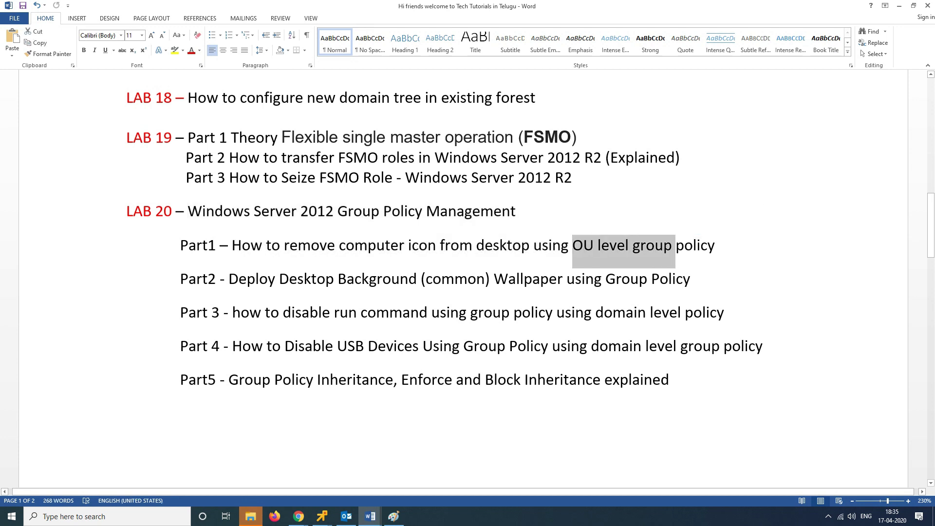
drag(284, 246, 533, 246)
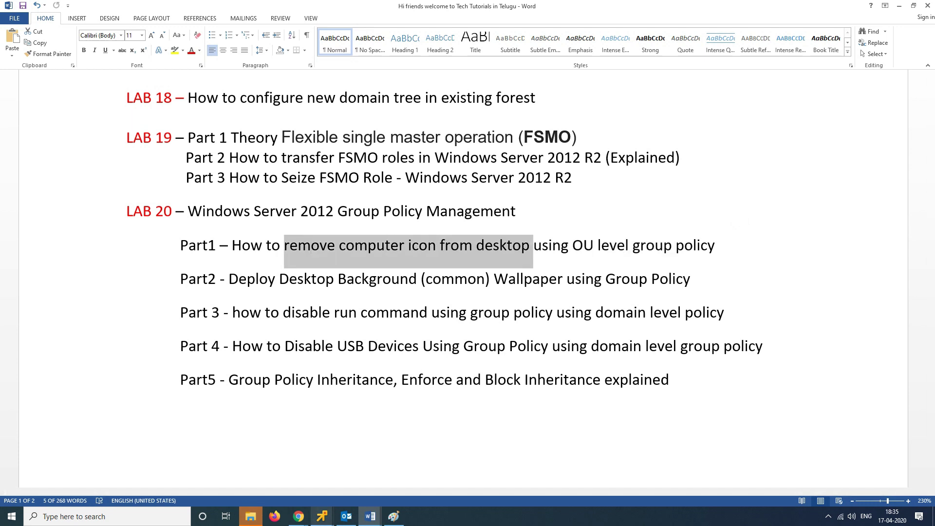
click(321, 516)
Step: Unlock the DC server's console with the administrator password
click(217, 456)
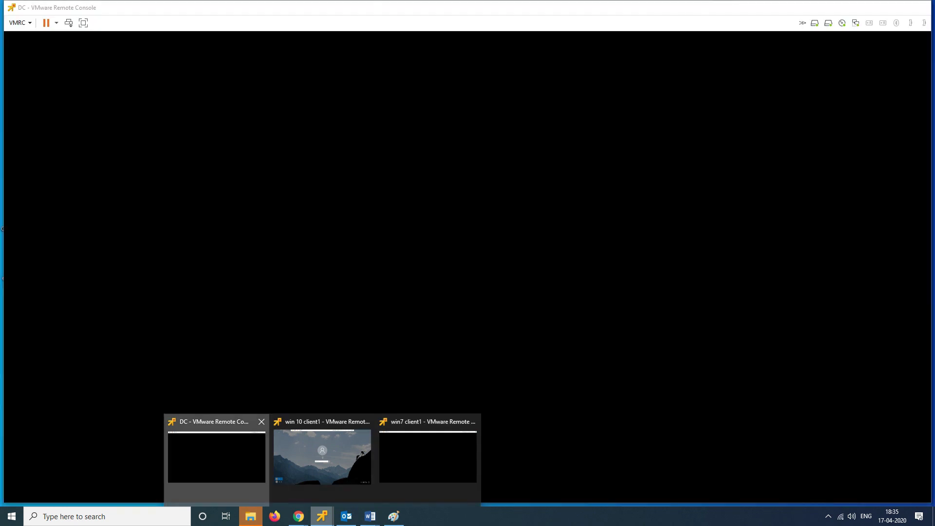
click(69, 23)
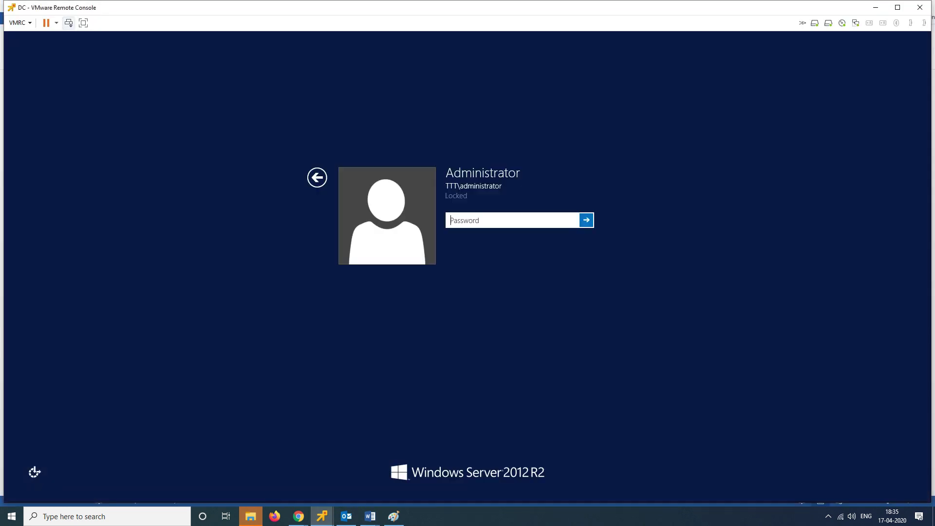
text(********)
key(Return)
Step: Refresh the server desktop and launch Active Directory Users and Computers from Tools
right_click(254, 161)
click(273, 188)
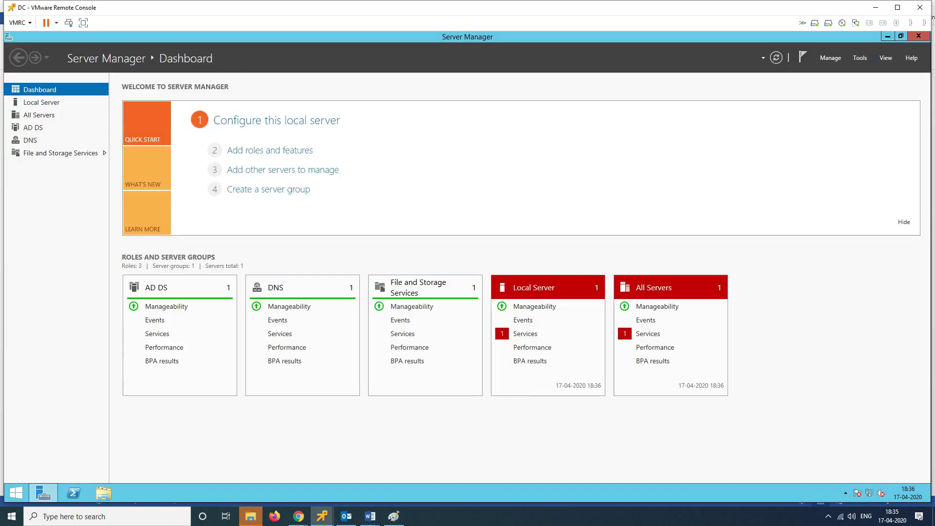
click(860, 57)
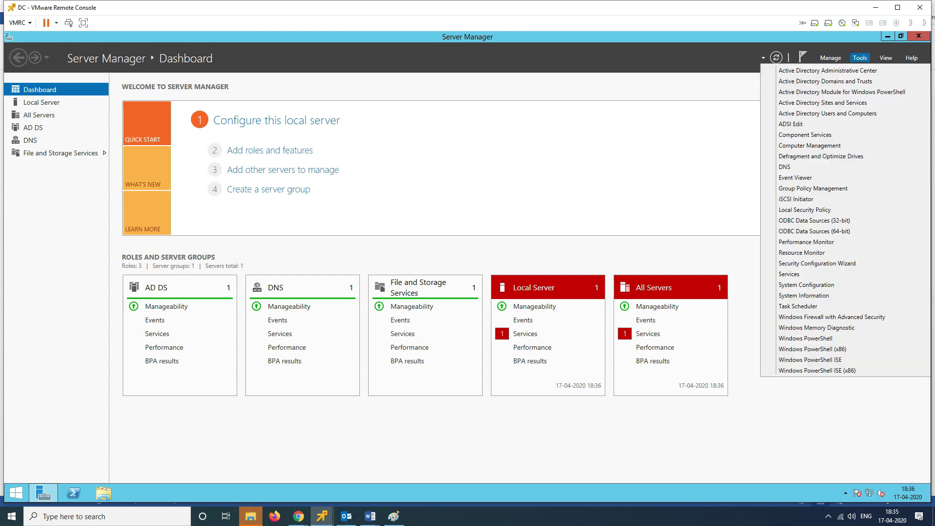
key(Return)
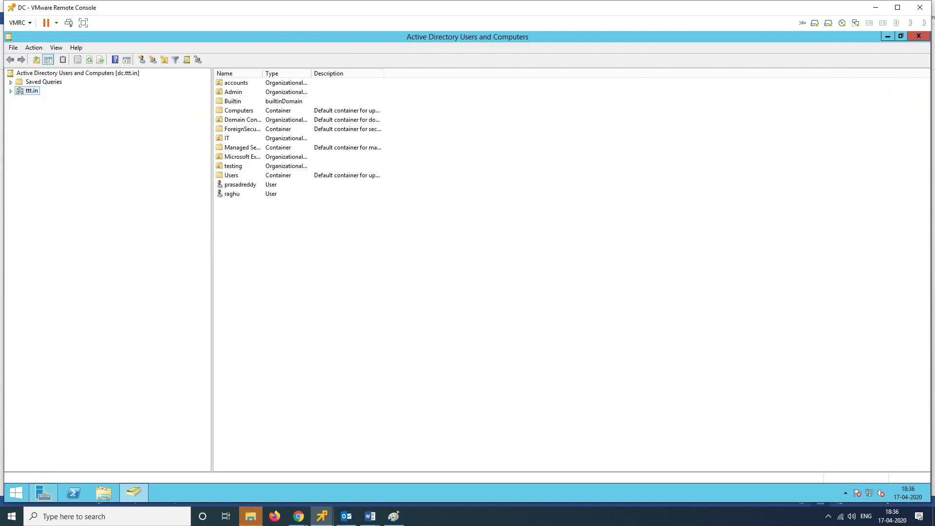
Step: Expand ttt.in, browse the IT and accounts OUs, then start a new Organizational Unit under ttt.in
key(Right)
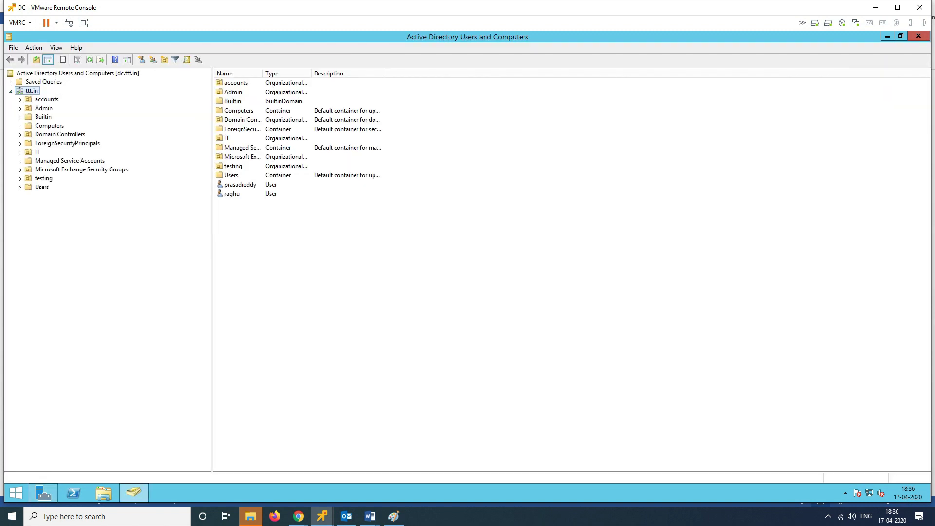
key(i)
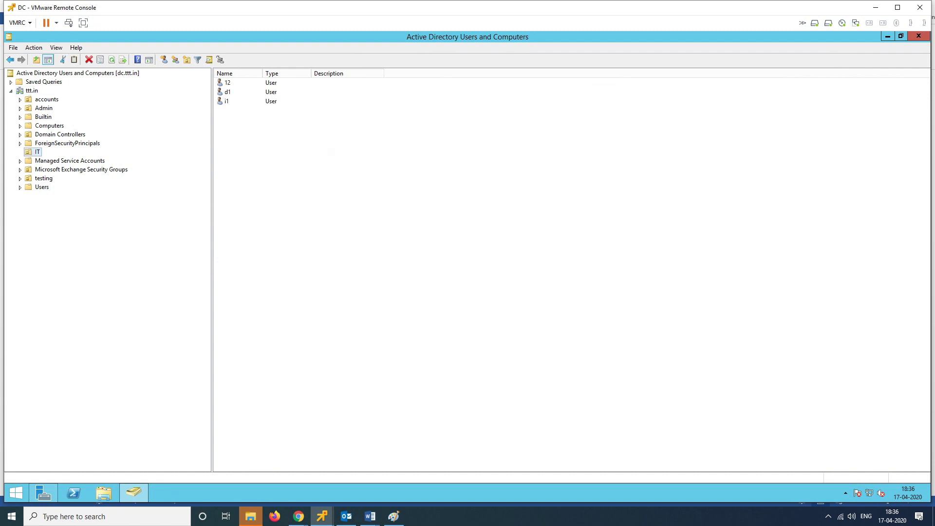
key(a)
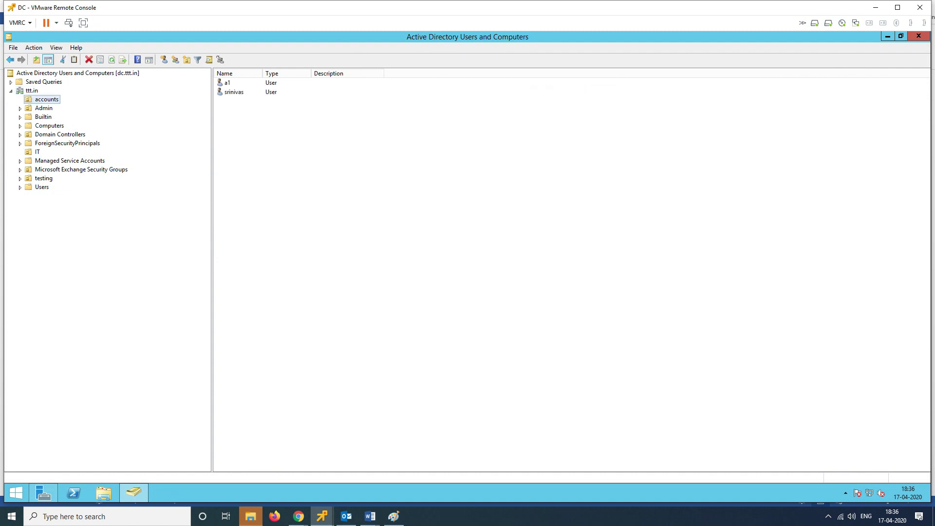
click(32, 90)
right_click(32, 91)
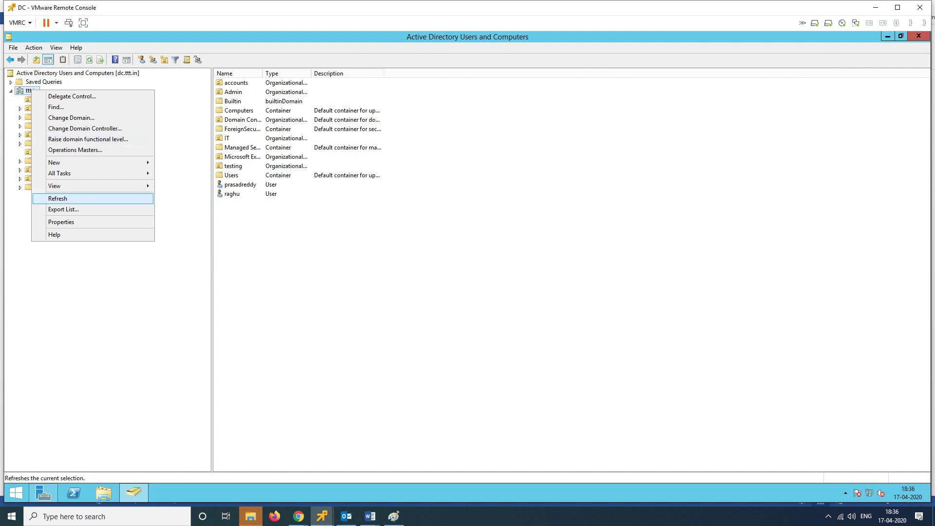
mouse_move(73, 163)
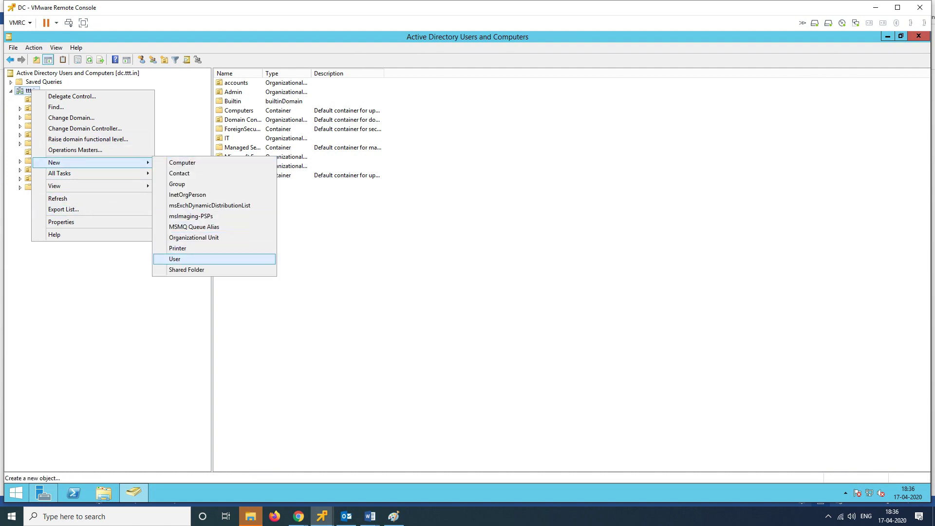
click(194, 237)
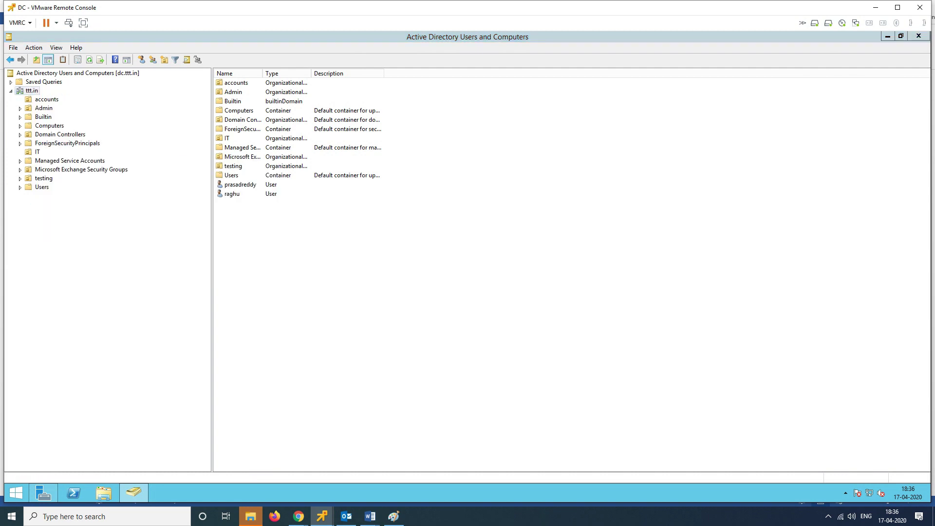
Step: Name the new organizational unit 'sales' and create it under ttt.in
text(sales)
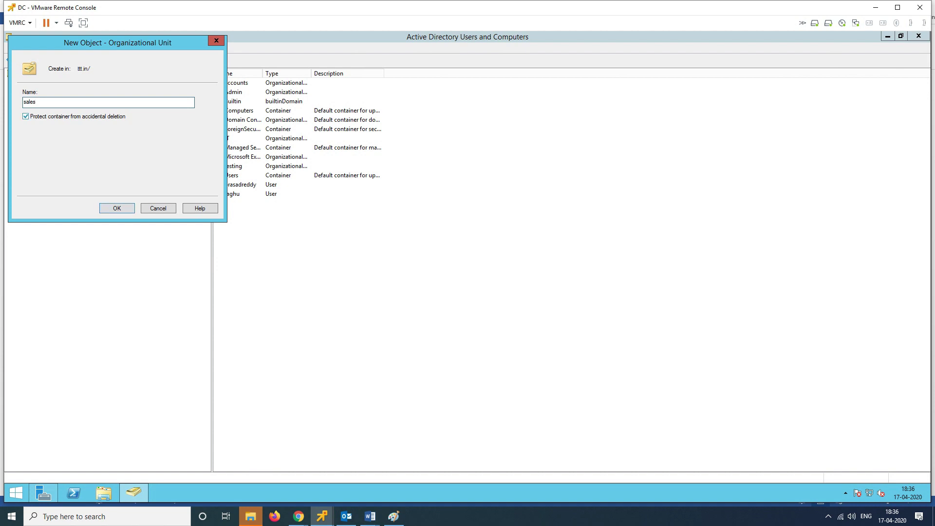
key(Return)
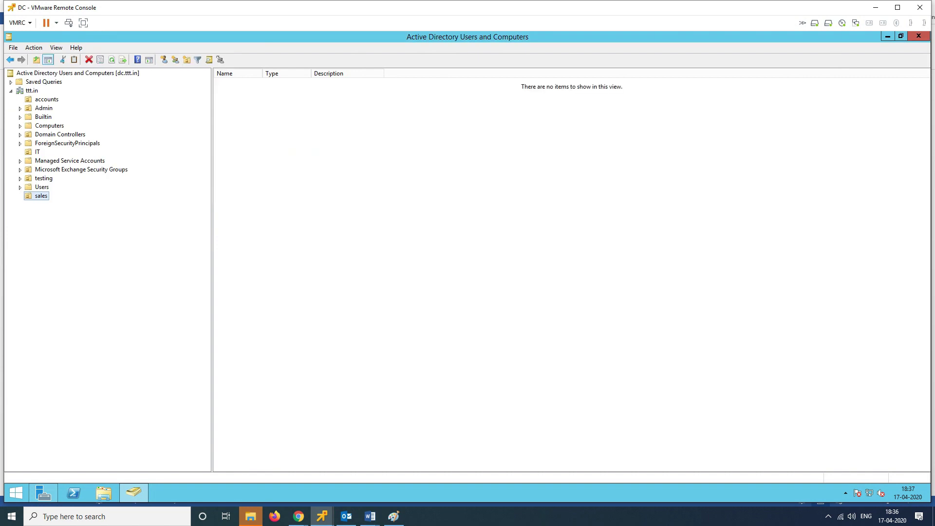
Step: Start a new user in the sales OU with name s1 and its logon name
right_click(42, 196)
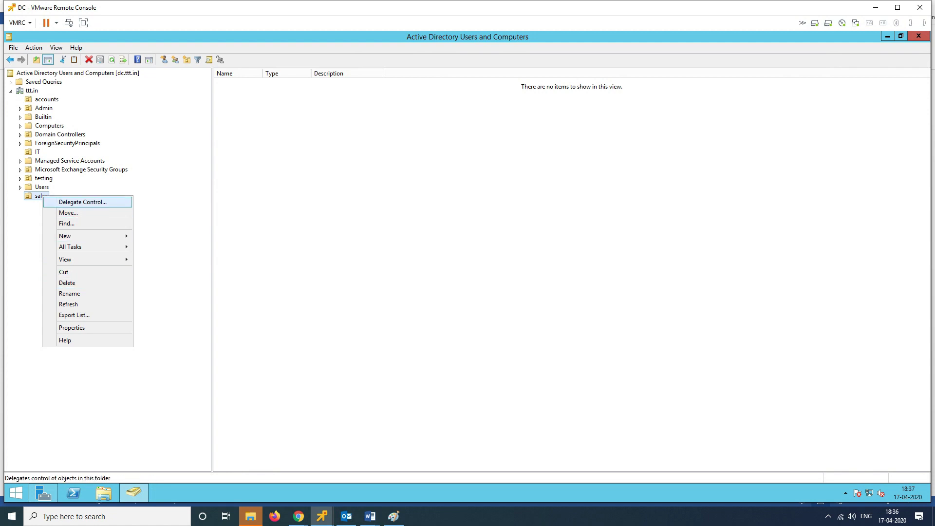
key(Escape)
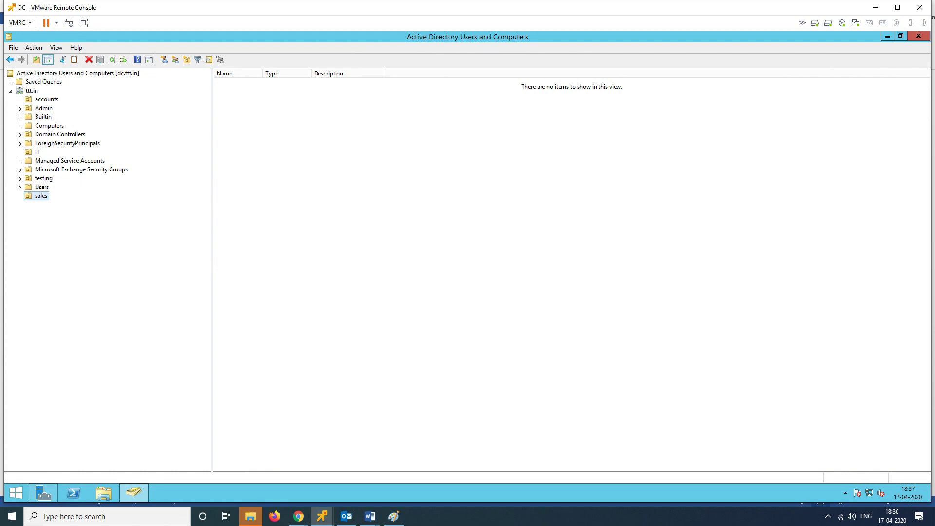
right_click(334, 131)
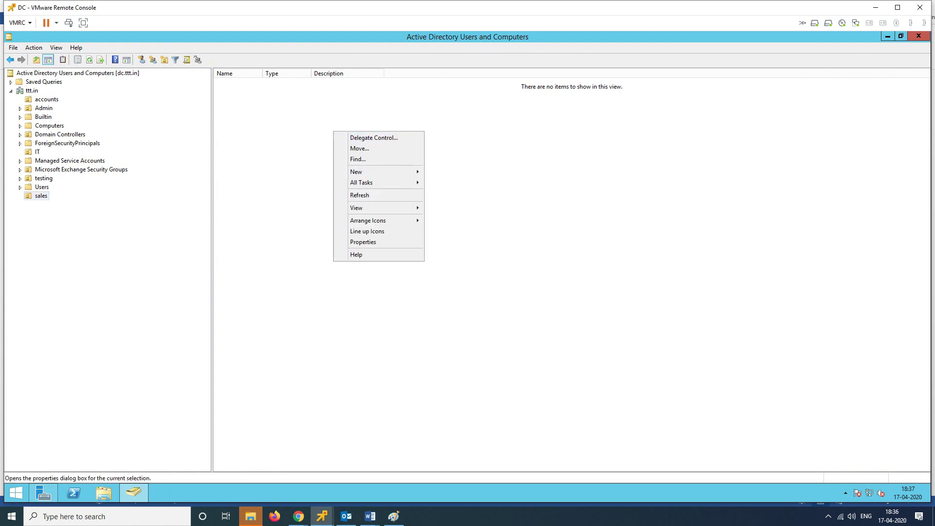
mouse_move(380, 171)
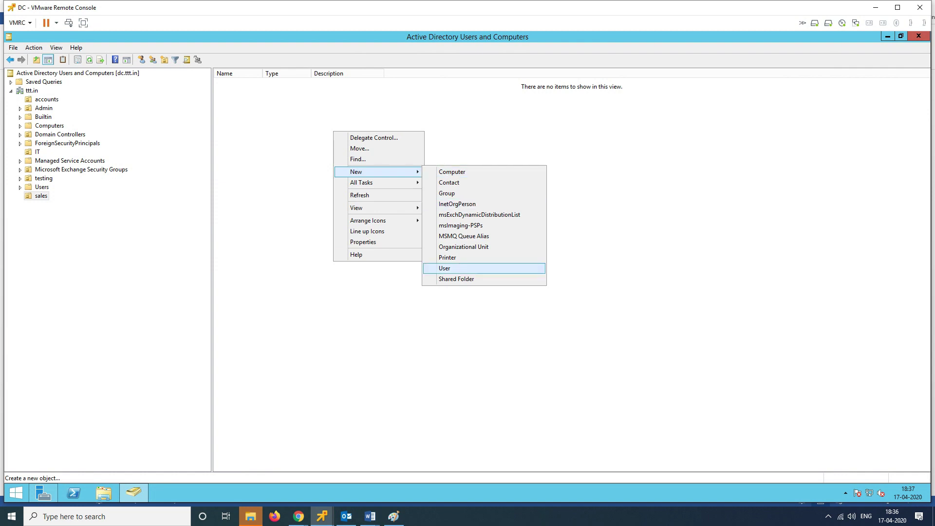
click(482, 269)
text(s1)
key(Tab)
key(Tab)
key(Tab)
key(Tab)
text(s)
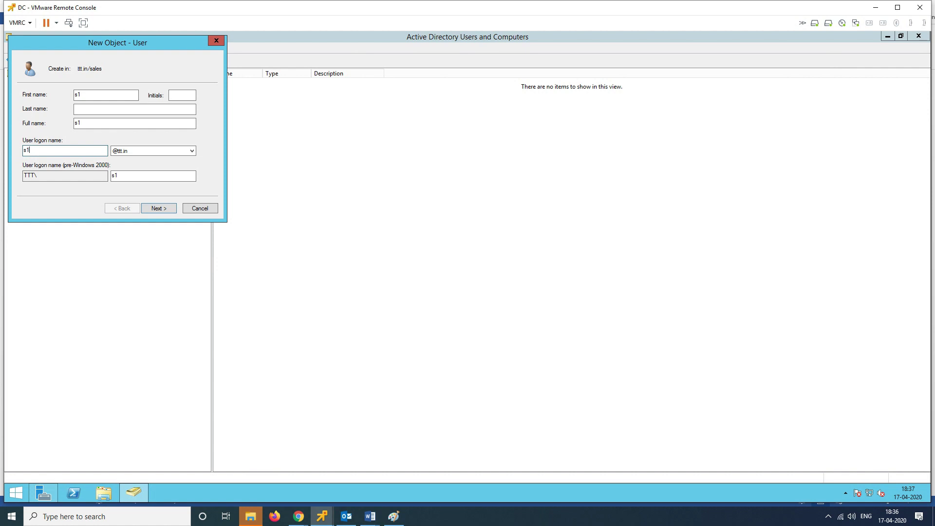
key(Return)
Step: Give s1 a password that never expires and the user cannot change, then finish
text(****)
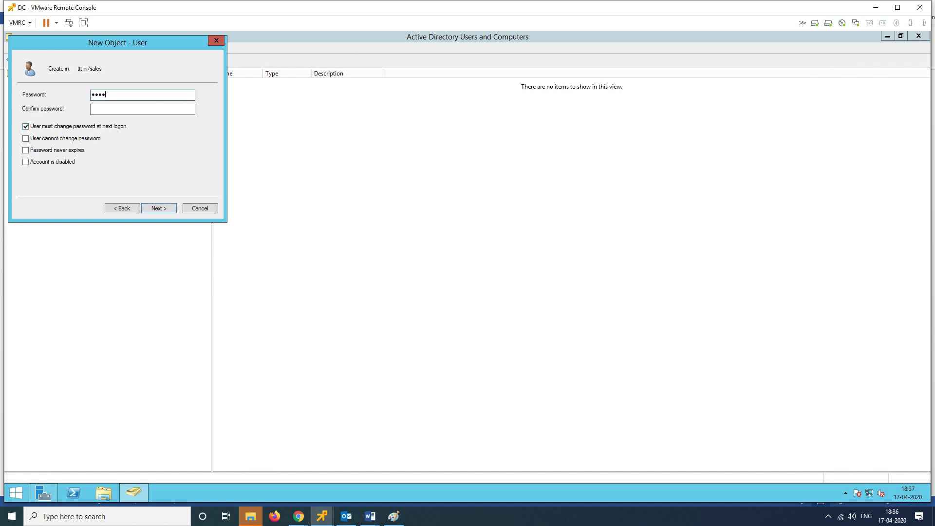
text(*****)
key(Tab)
text(*********)
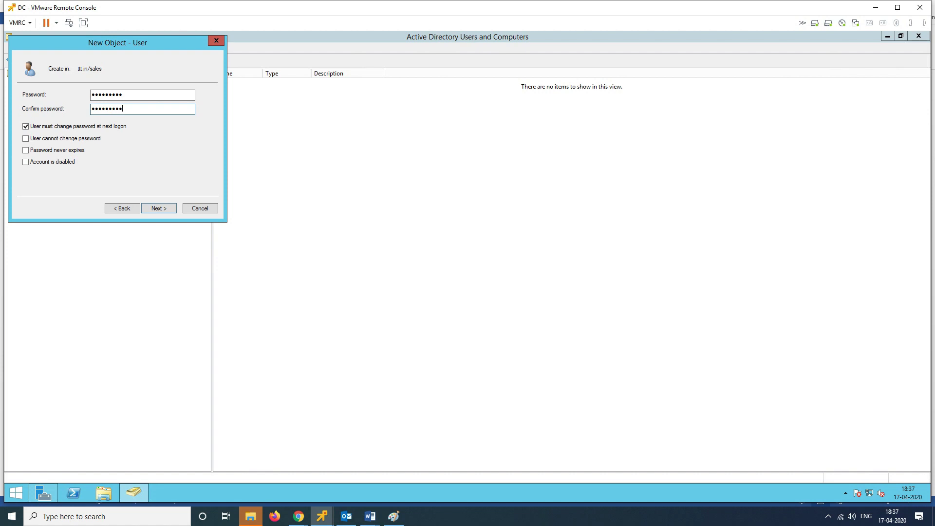
key(Tab)
key(space)
key(Tab)
key(space)
key(Tab)
key(space)
key(Return)
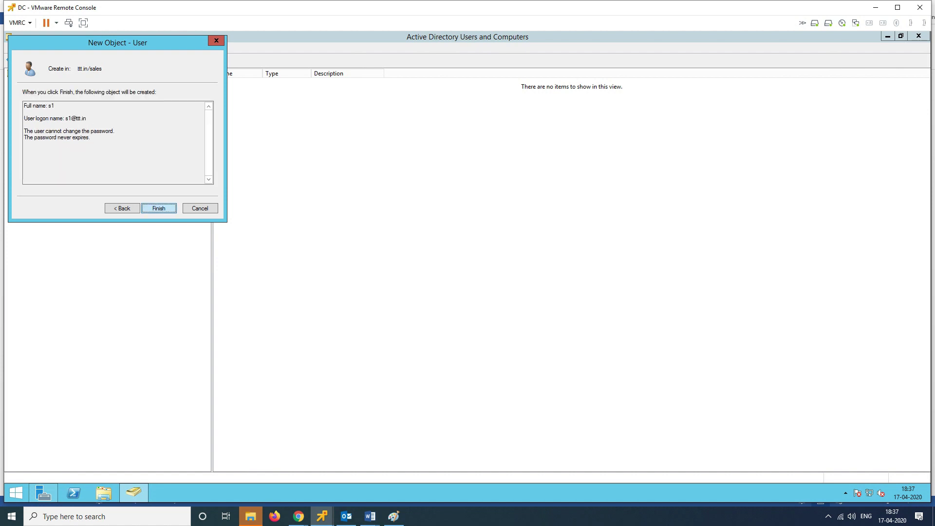
key(Return)
Step: Begin creating another new user object in the sales OU
right_click(260, 153)
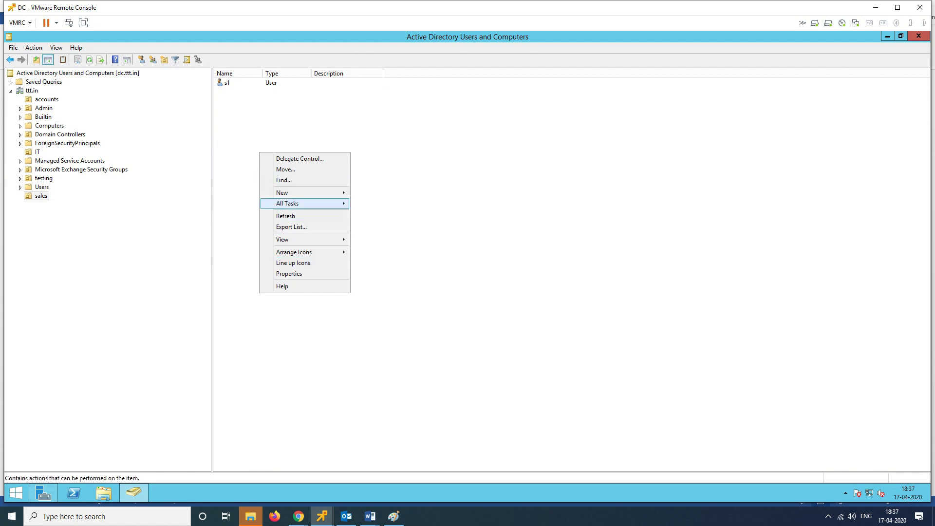
key(Up)
key(Right)
key(Up)
key(Up)
Step: Enter s2 as the new user's name and logon, and type a password twice
key(Return)
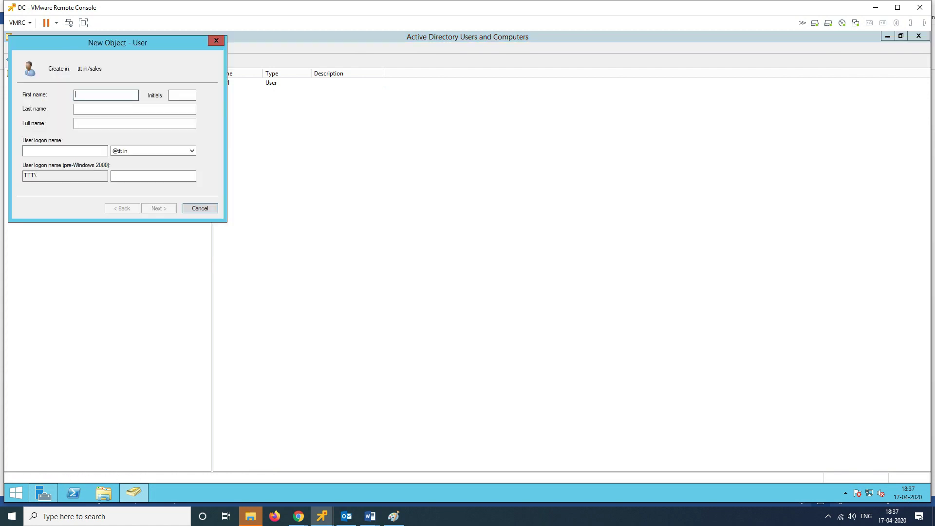
text(s2)
click(65, 151)
text(s2)
key(Return)
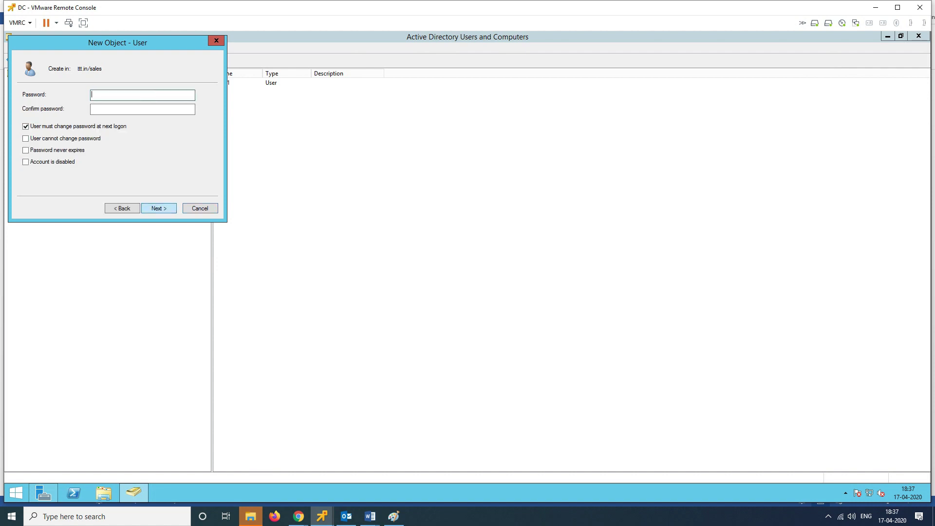
text(123456789)
key(Tab)
text(123456789)
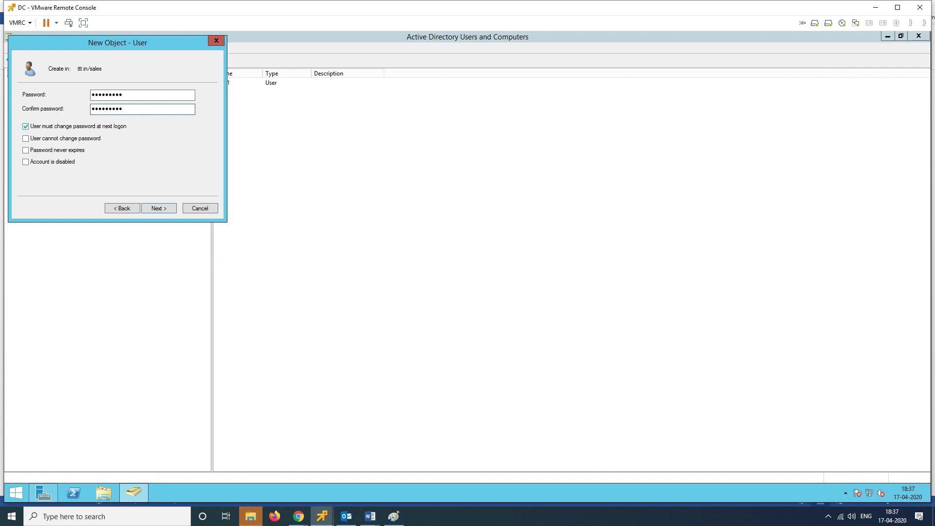
Step: Set s2's password options to cannot change and never expires, clearing must-change-at-logon
click(65, 138)
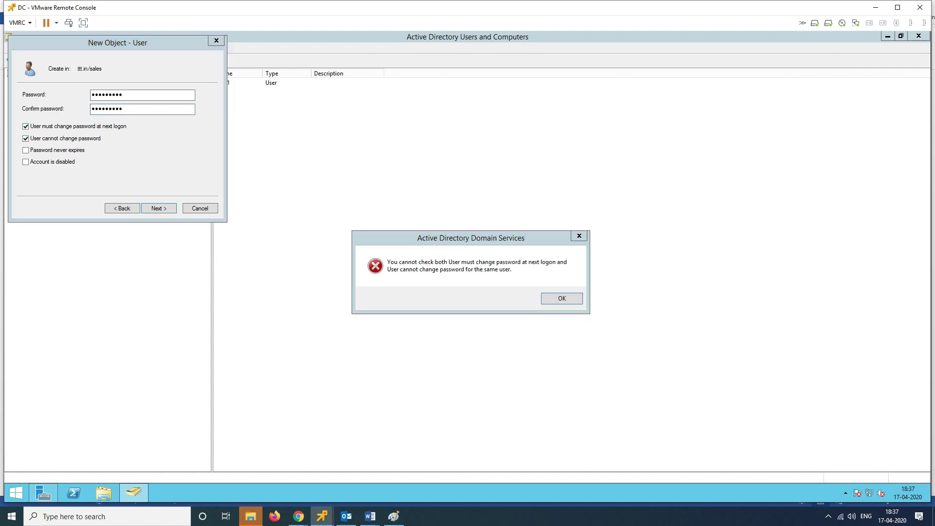
key(Return)
key(shift+Tab)
key(space)
key(Tab)
key(space)
key(Tab)
key(space)
key(Return)
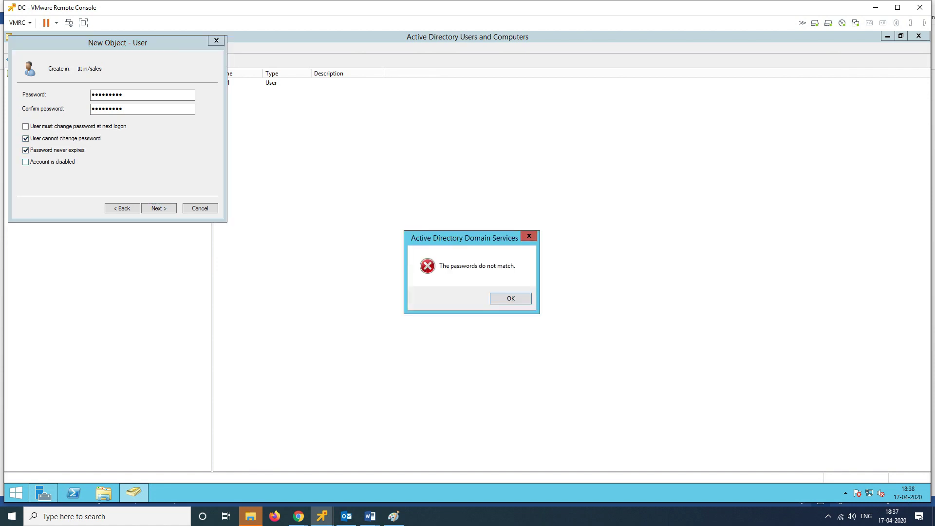
key(Return)
Step: Re-enter matching passwords for s2 and advance to the new user summary
text(abc@123)
key(Tab)
text(abc@1234)
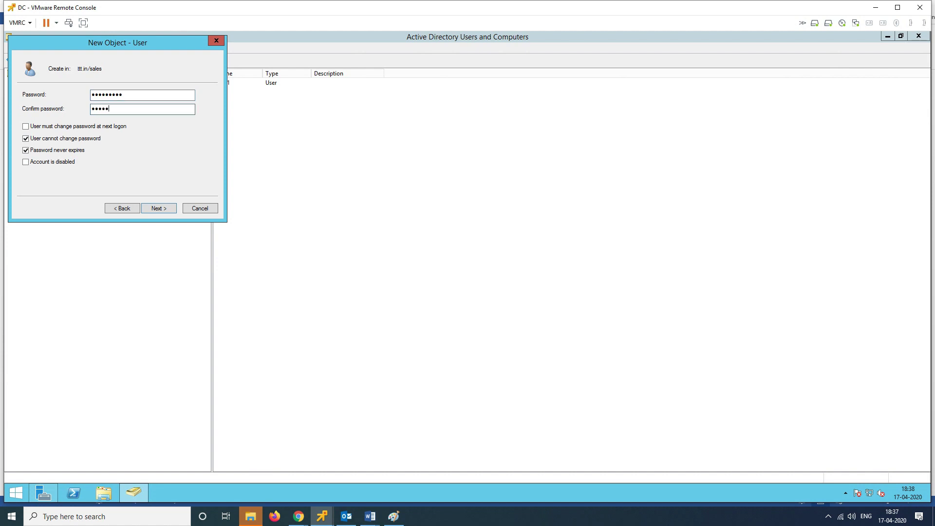
text(5)
key(Return)
key(Return)
text(*********)
key(Tab)
text(*********)
key(Return)
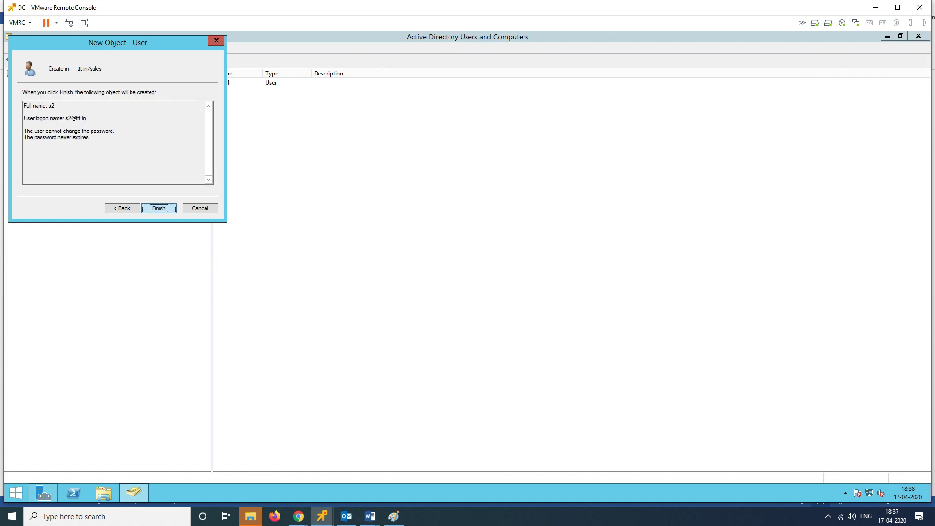
key(Return)
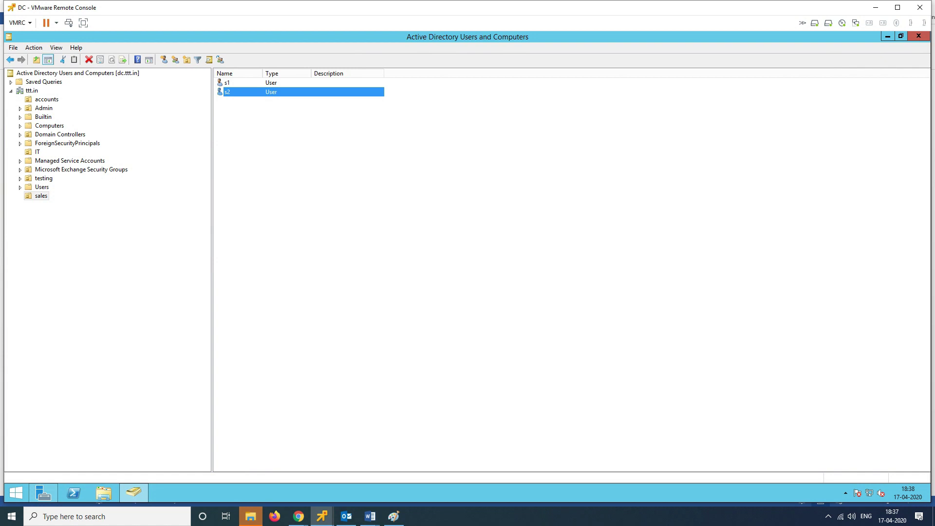
Step: Close Active Directory Users and Computers and Server Manager, then try gpmc.msc from Run
click(41, 195)
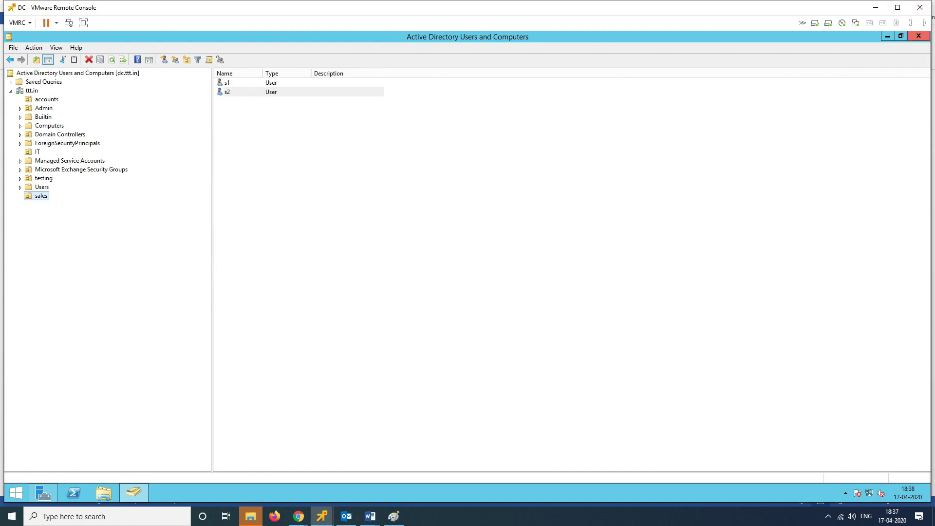
click(918, 36)
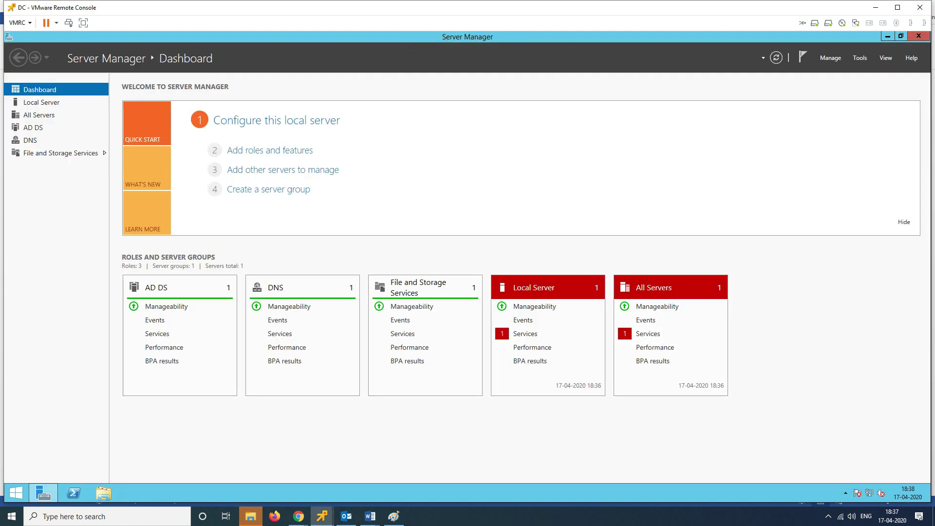
click(918, 36)
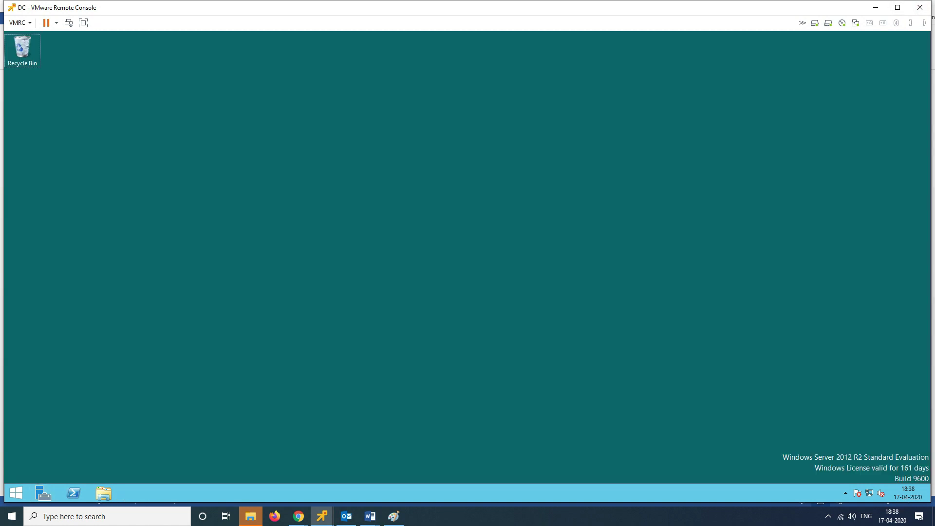
key(super+r)
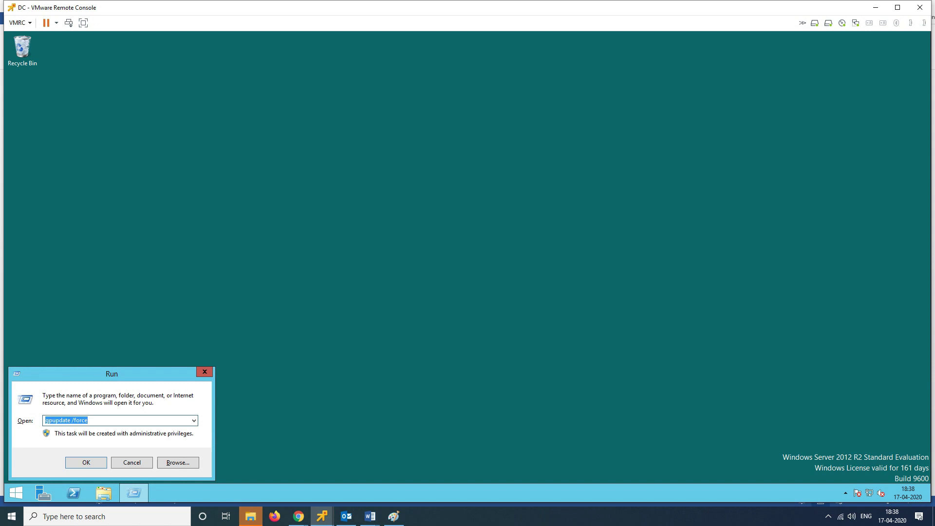
text(gpmc)
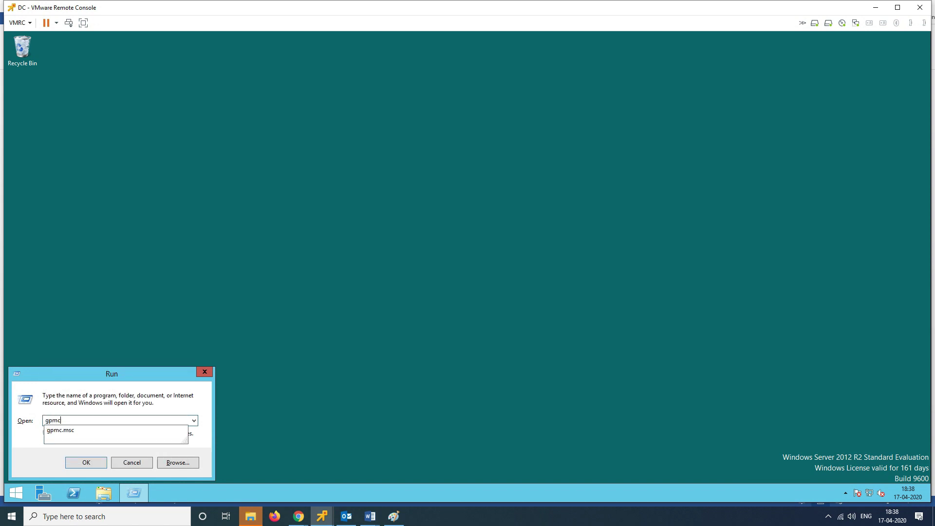
text(.msc)
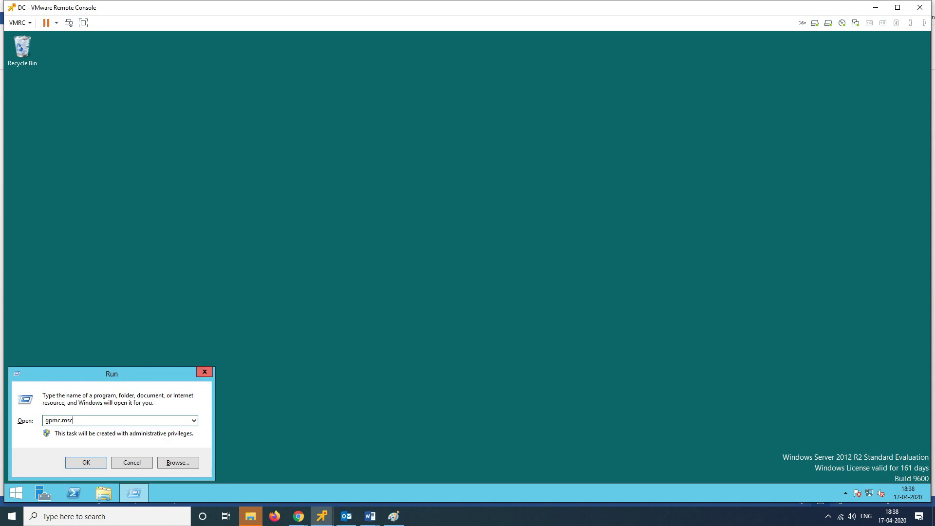
key(Return)
Step: Search the Start screen for 'grou', then reopen Server Manager's Tools list
key(super)
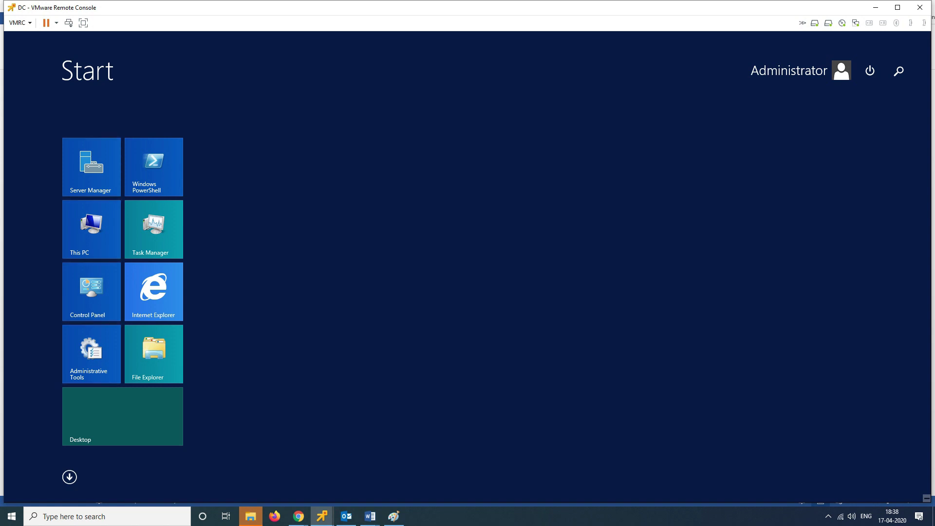
text(grou)
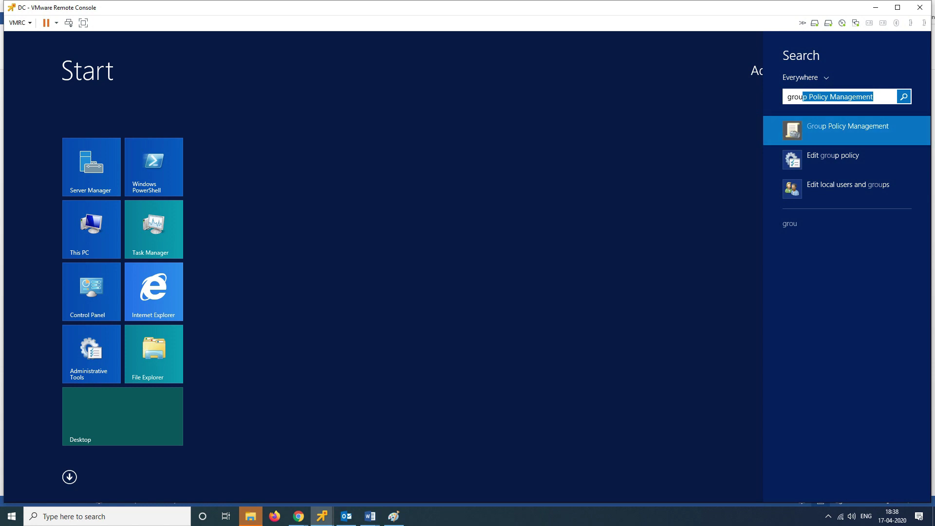
key(Escape)
click(91, 166)
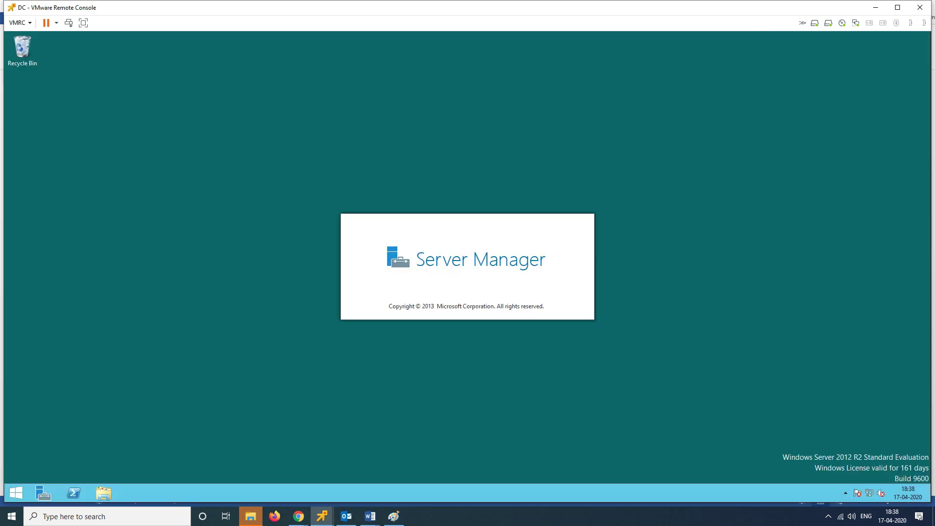
key(alt+t)
Step: Launch Group Policy Management, expand ttt.in, and bring up the sales OU's actions
key(g)
key(Return)
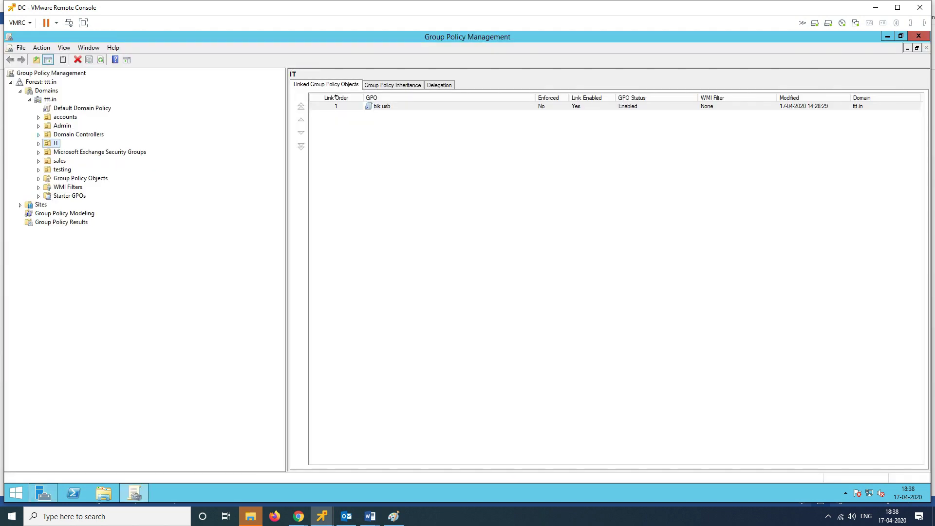
key(Left)
key(Left)
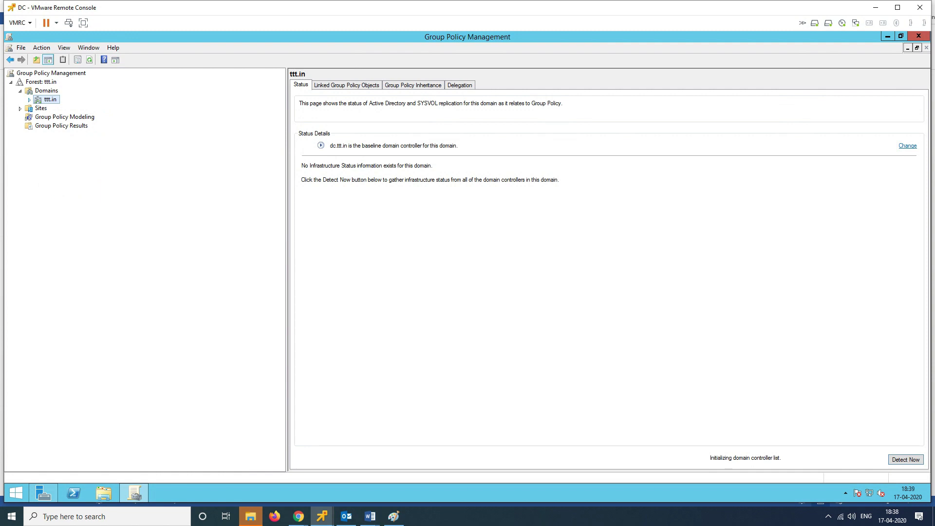
key(Right)
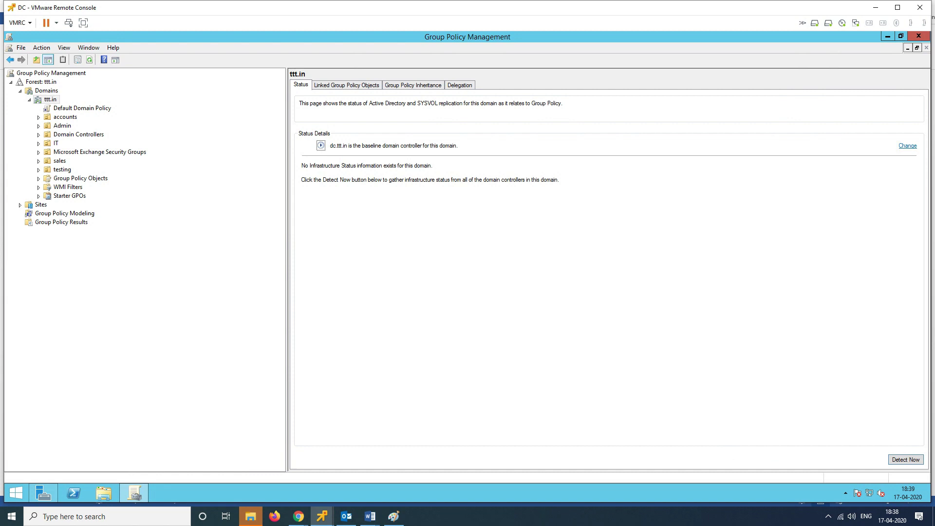
key(s)
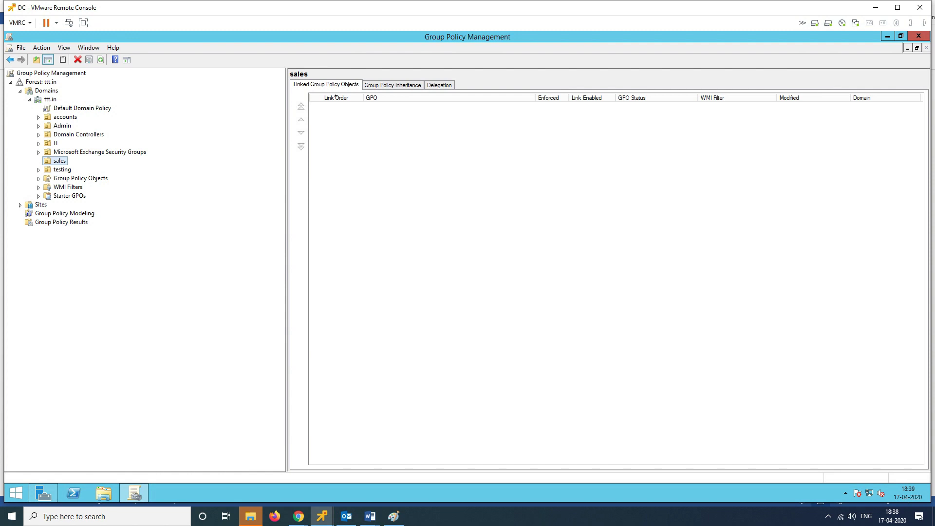
key(shift+F10)
key(Down)
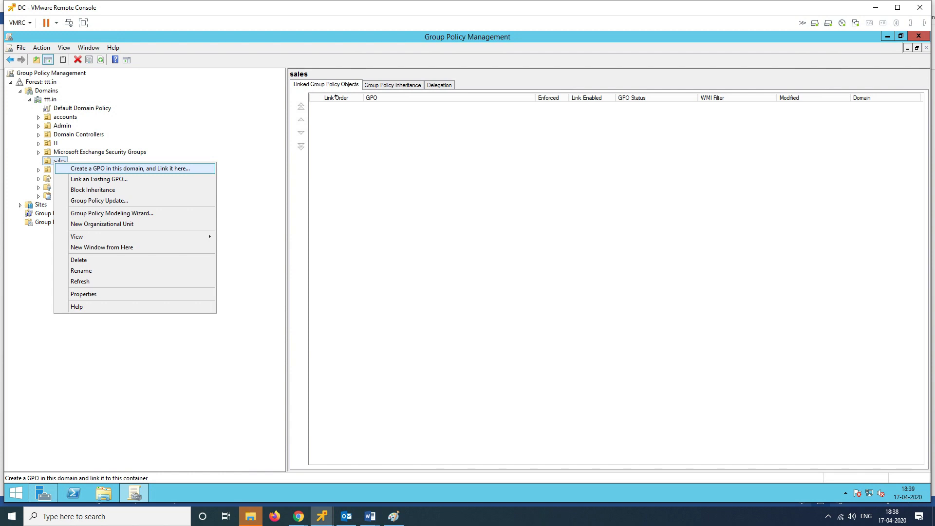
Step: Create a GPO named 'remove my computer icon' linked to sales and select its link
key(Return)
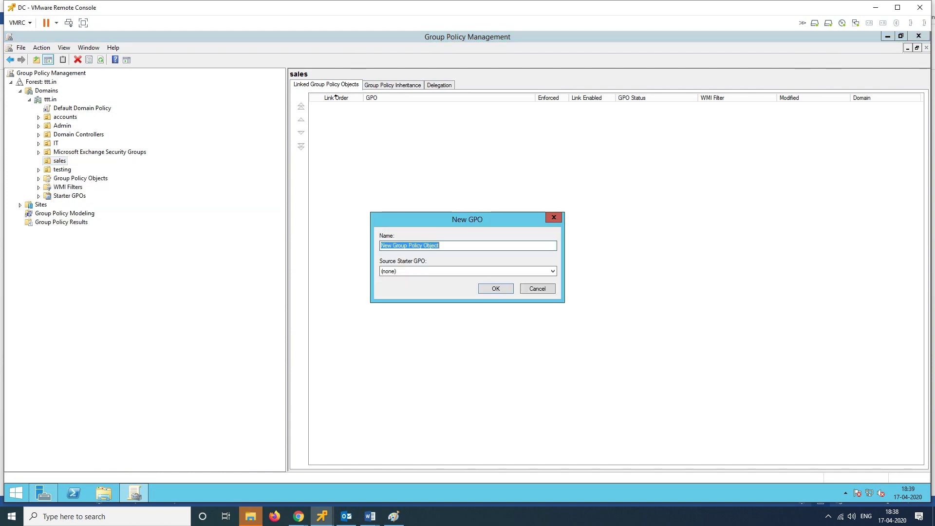
text(r)
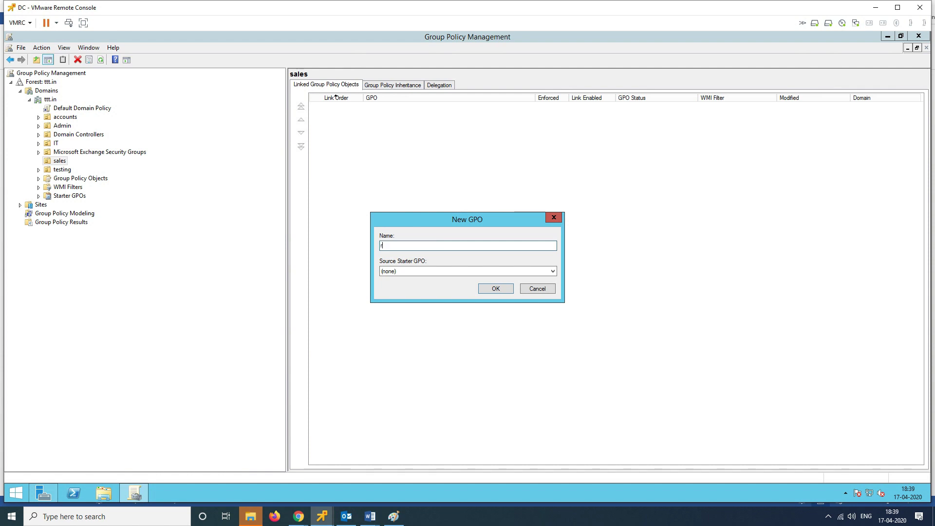
text(emove my computer icon)
key(Return)
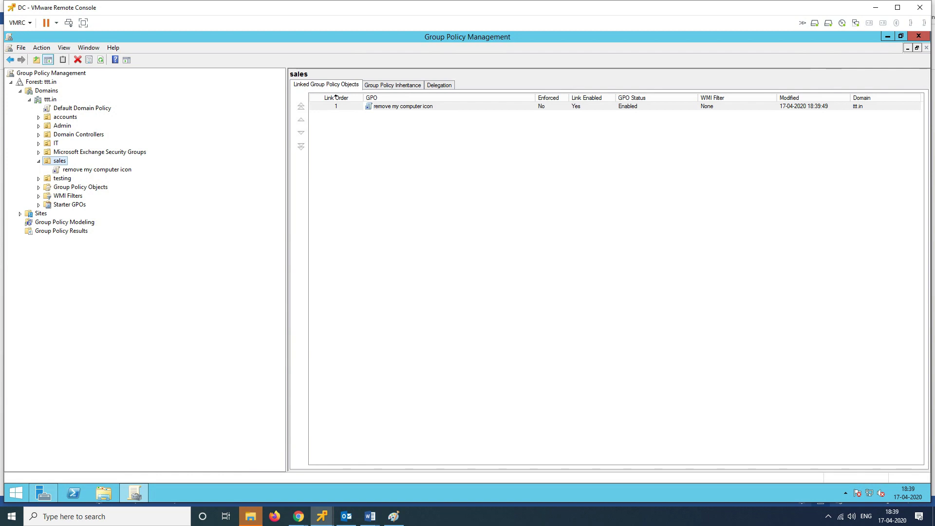
key(Down)
key(Return)
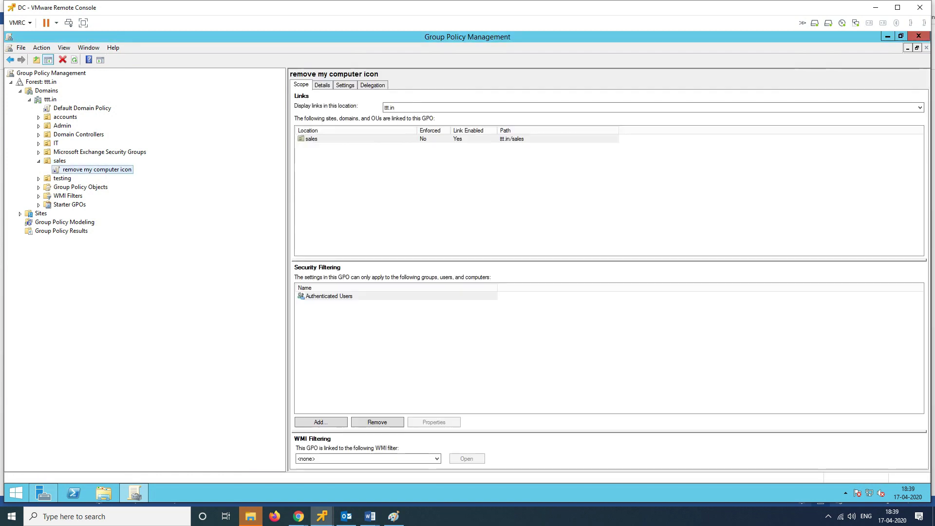
Step: Edit the GPO and navigate to User Configuration > Administrative Templates > Desktop
key(shift+F10)
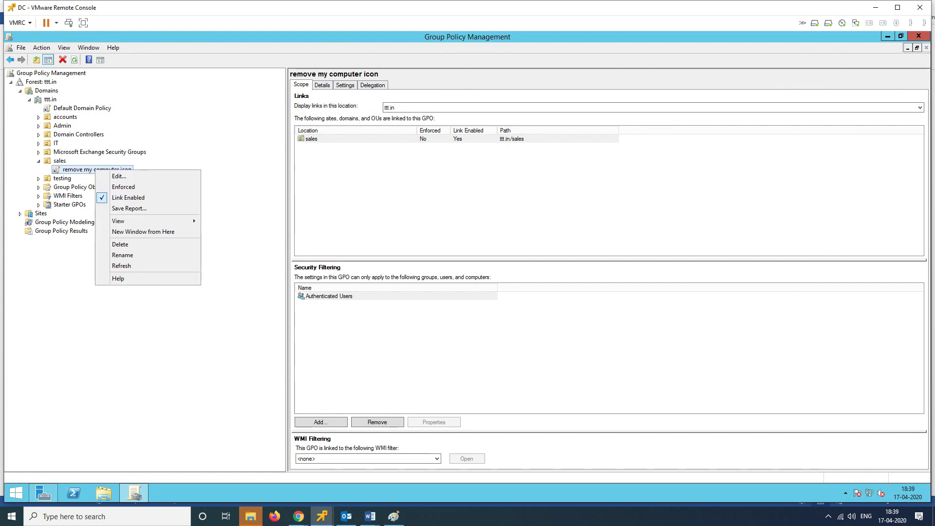
key(Down)
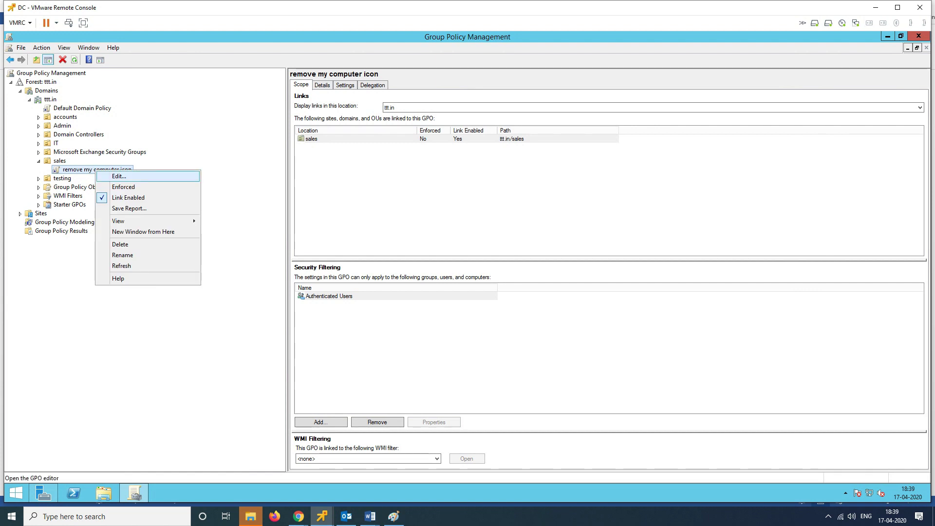
key(Return)
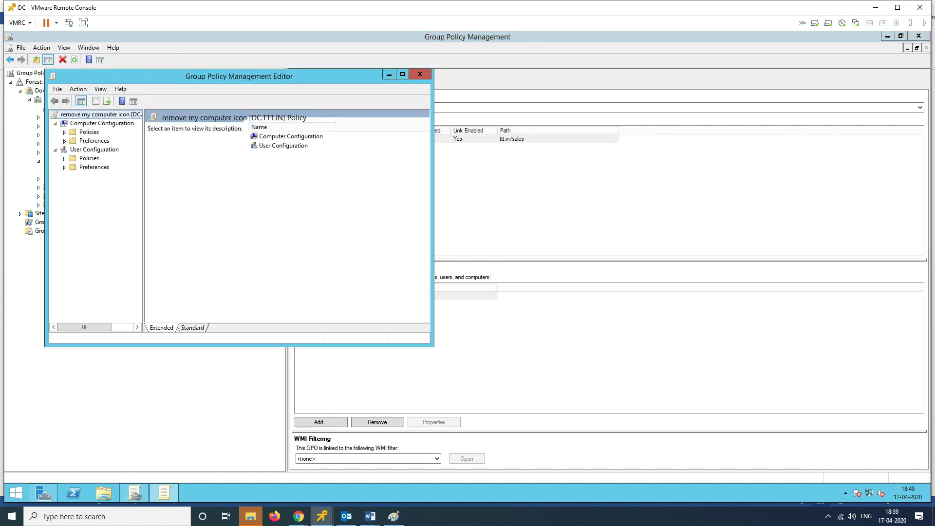
click(403, 74)
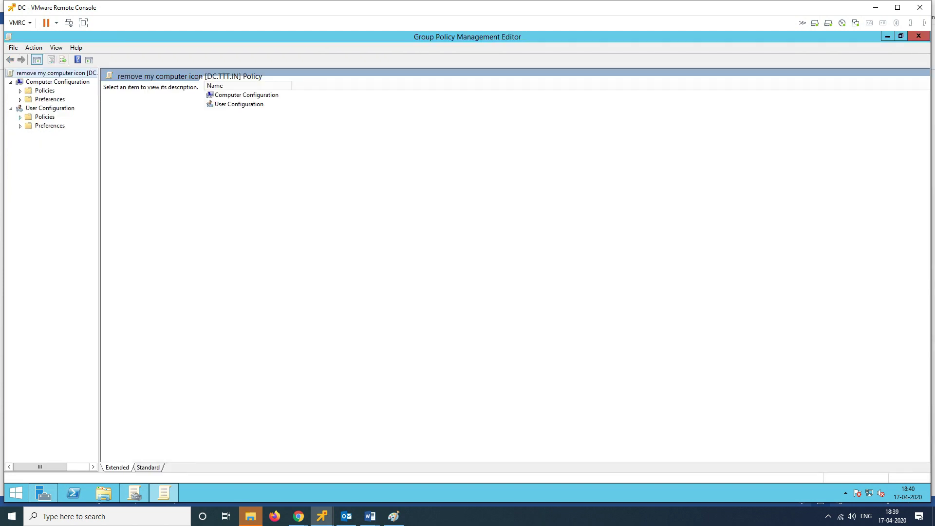
click(20, 116)
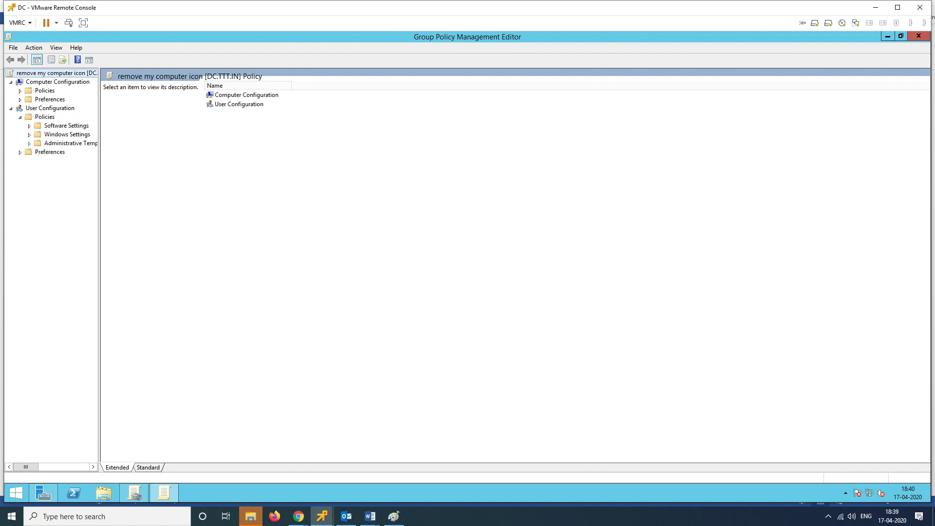
click(29, 143)
drag(100, 244, 298, 244)
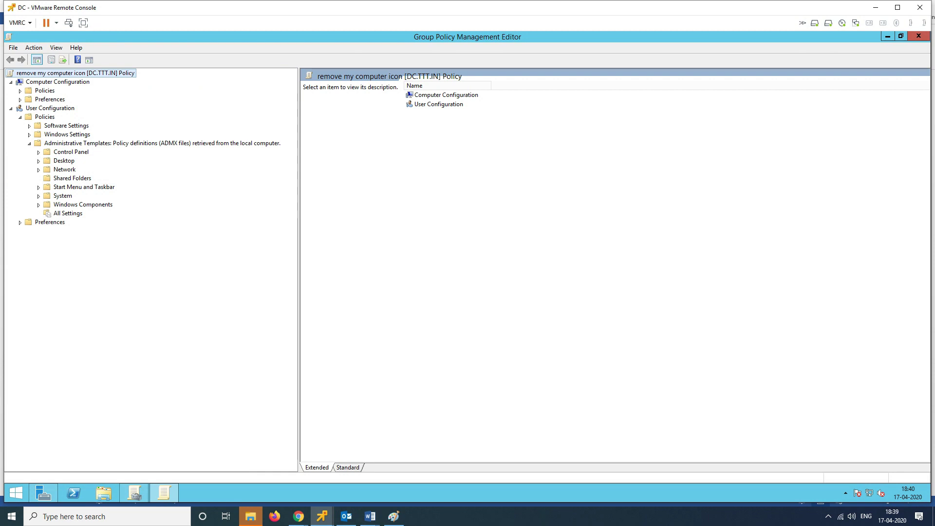
click(38, 161)
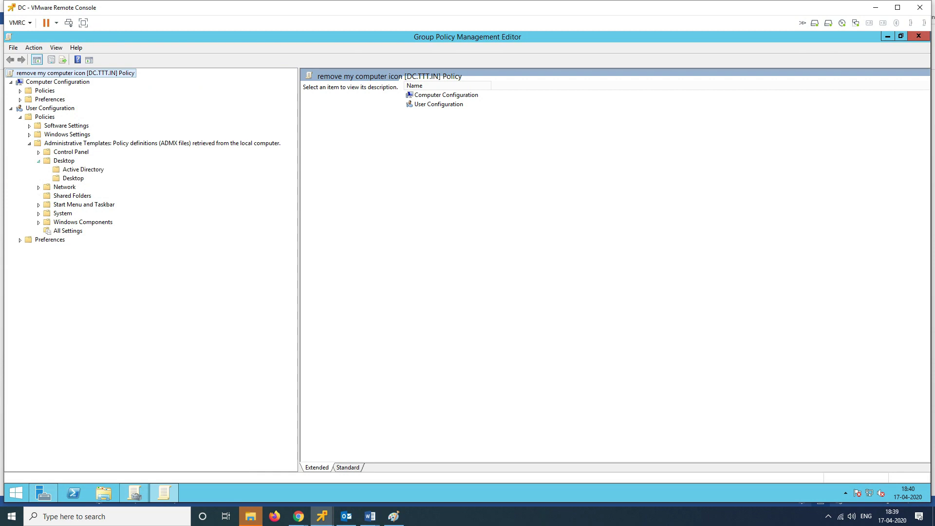
click(73, 178)
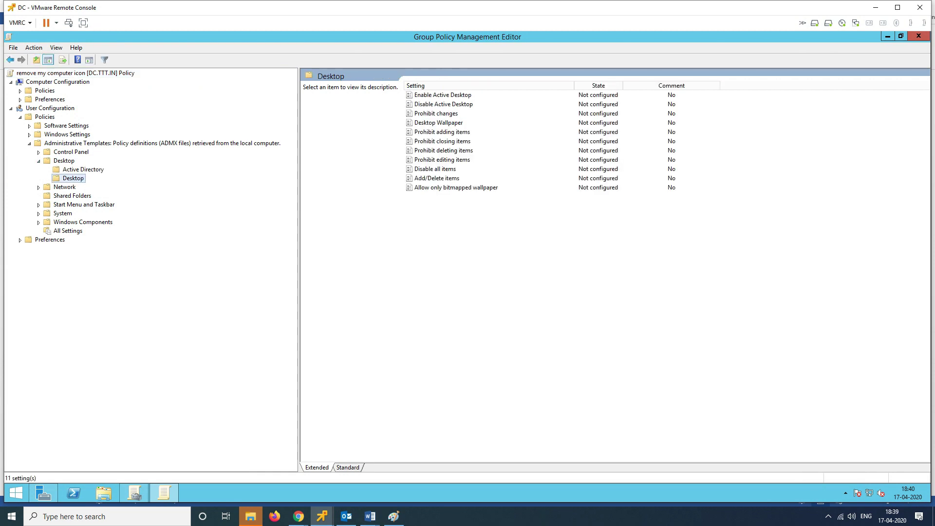
key(Left)
key(Left)
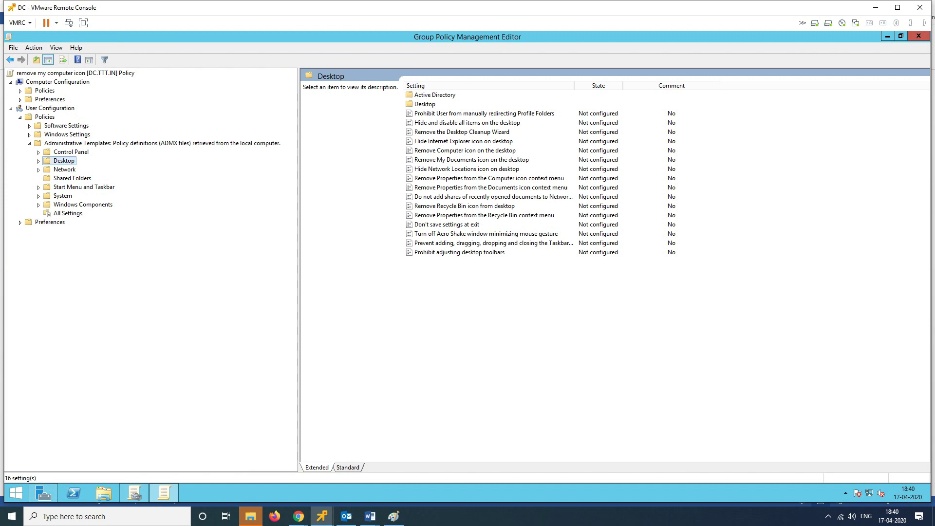
Step: Enable 'Remove Computer icon on the desktop' and close the policy editor
double_click(465, 150)
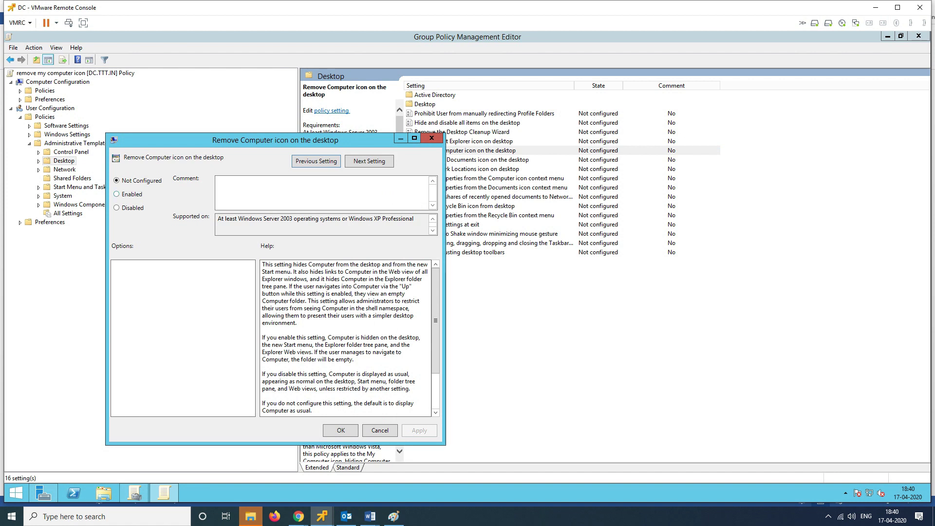
click(117, 194)
click(419, 430)
click(341, 430)
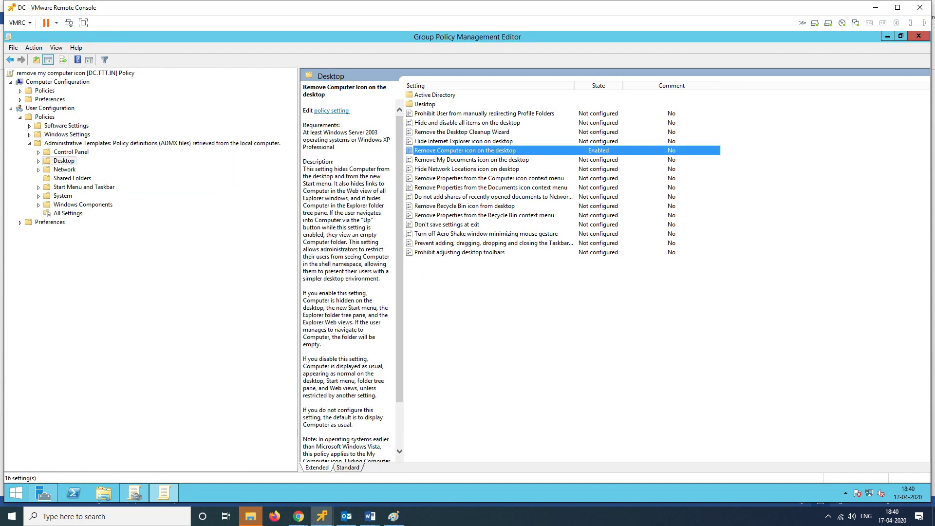
click(919, 35)
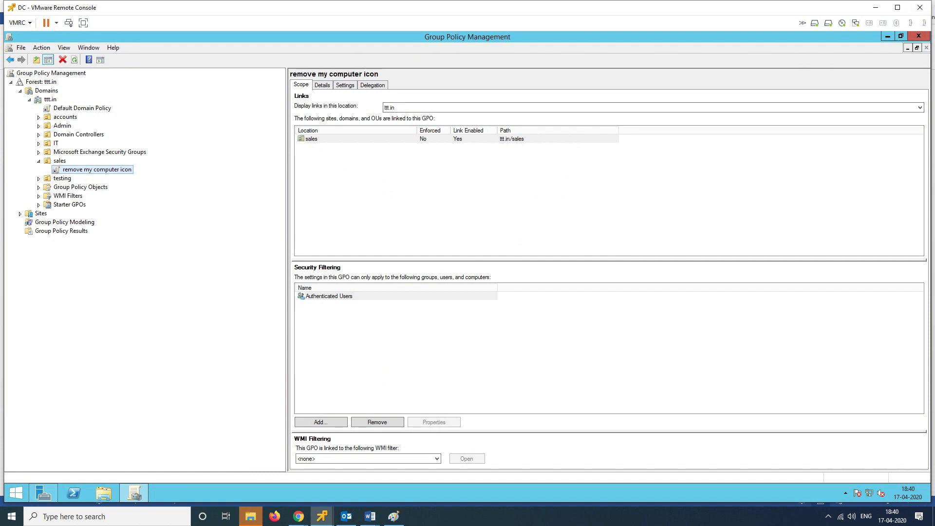
Step: Minimize the management windows and run 'gpupdate /force' on the domain controller
click(887, 36)
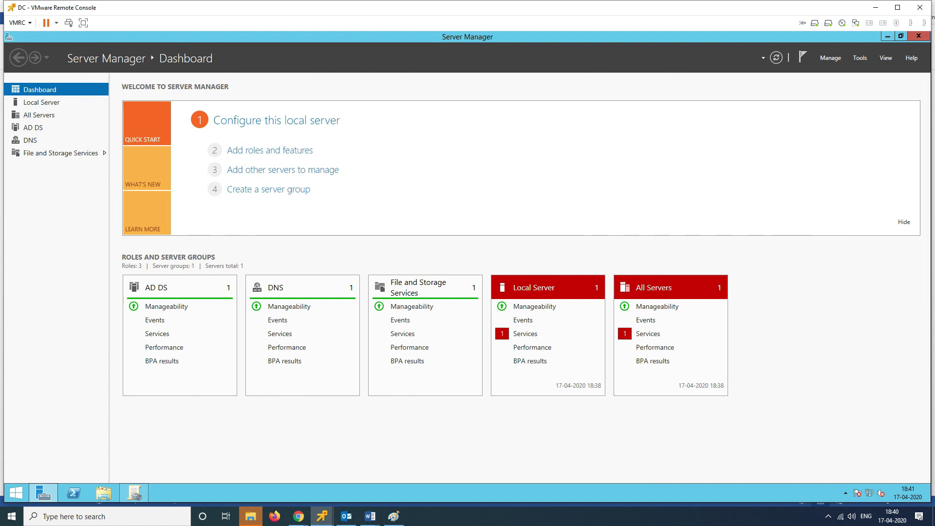
click(887, 36)
key(super+r)
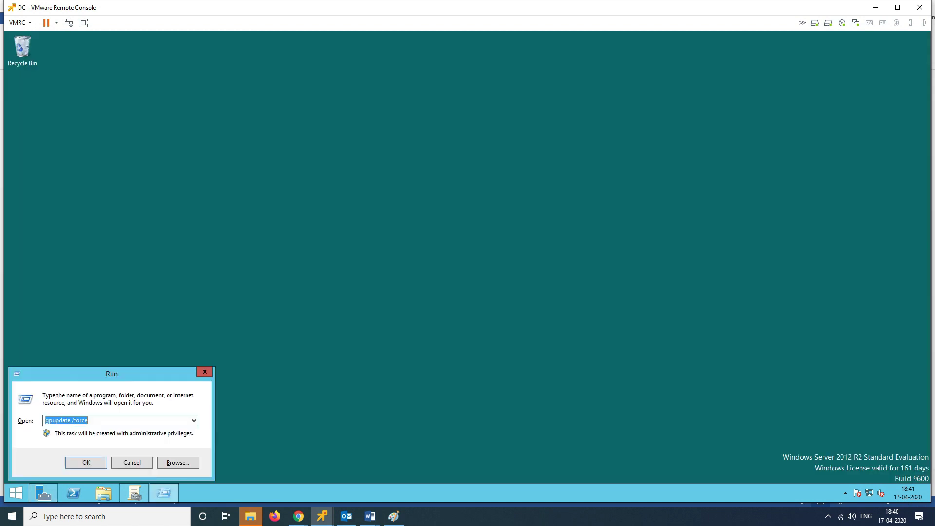
text(gpupdate )
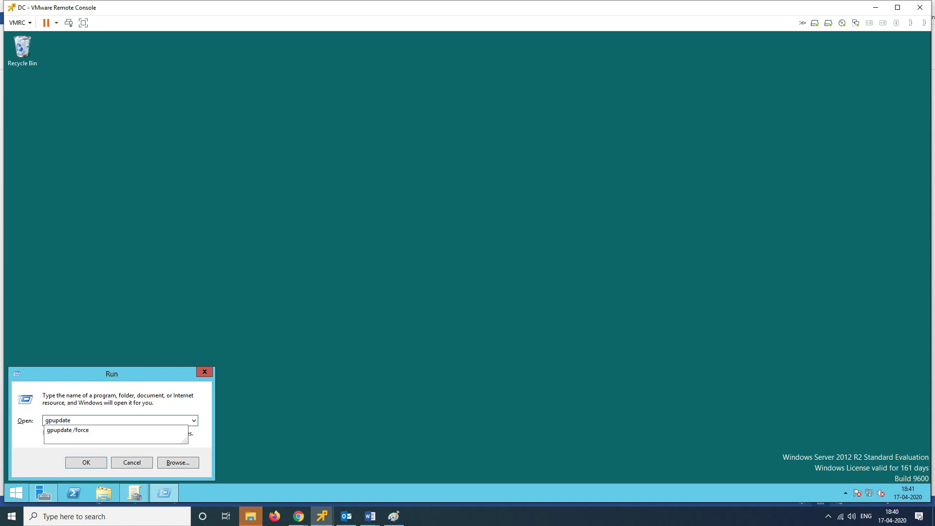
text(/force)
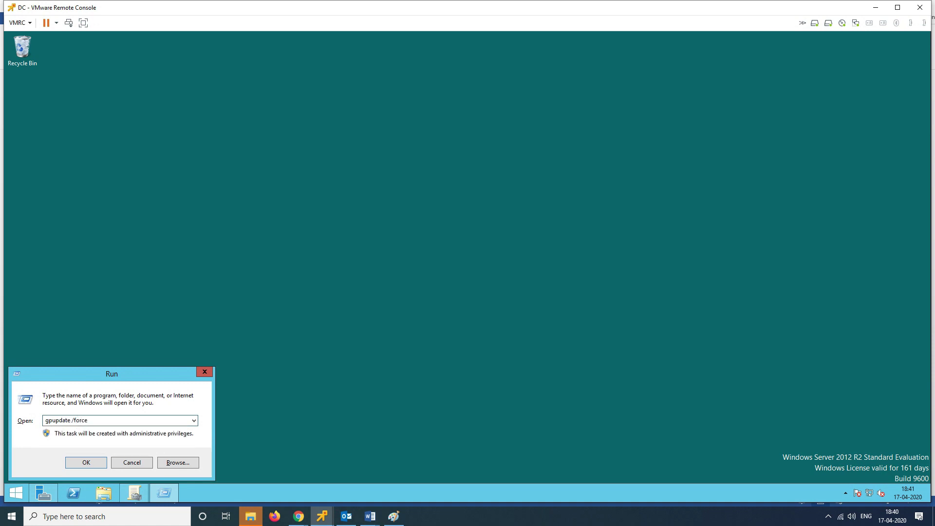
key(Return)
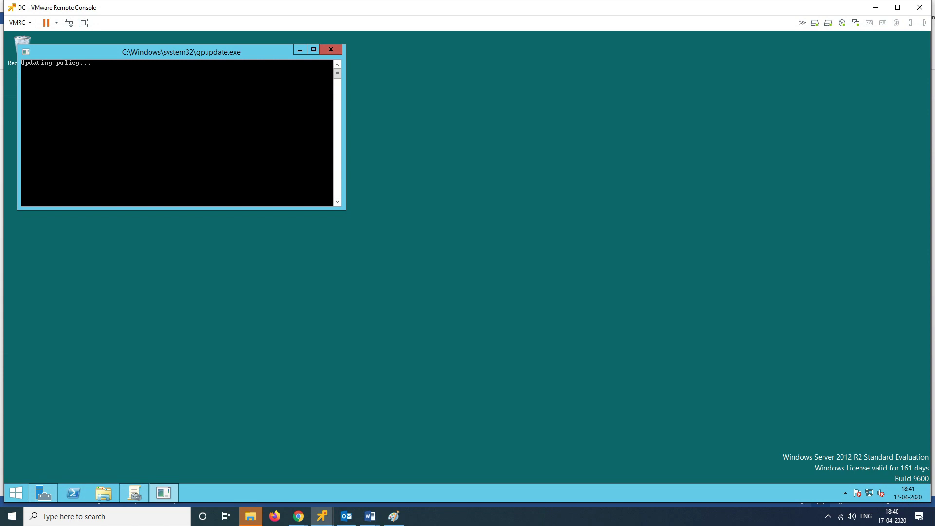
mouse_move(299, 516)
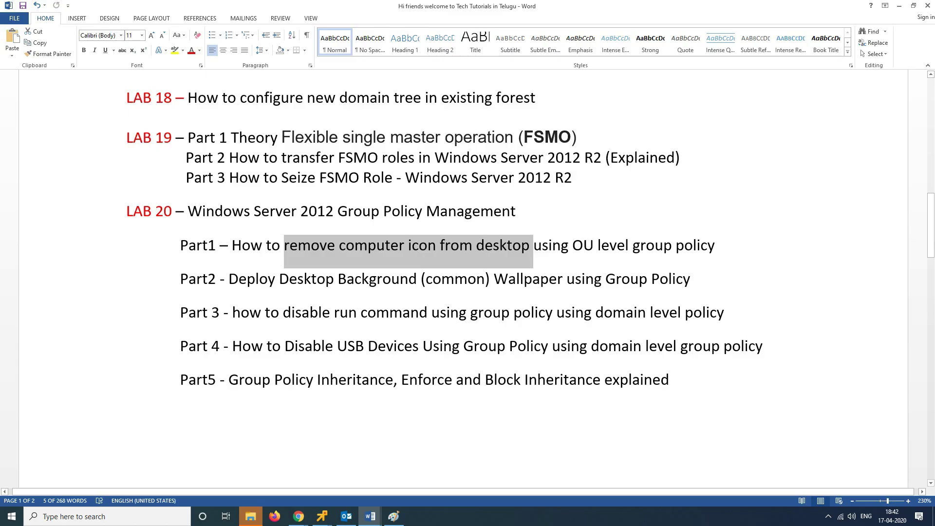
mouse_move(370, 516)
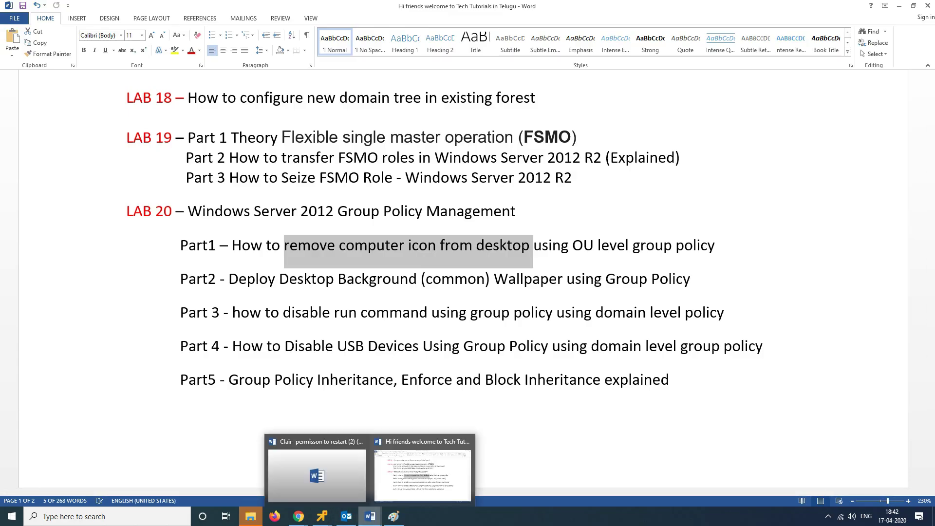
Step: On the Windows 7 client, close the Computer window and log off the current user
mouse_move(322, 516)
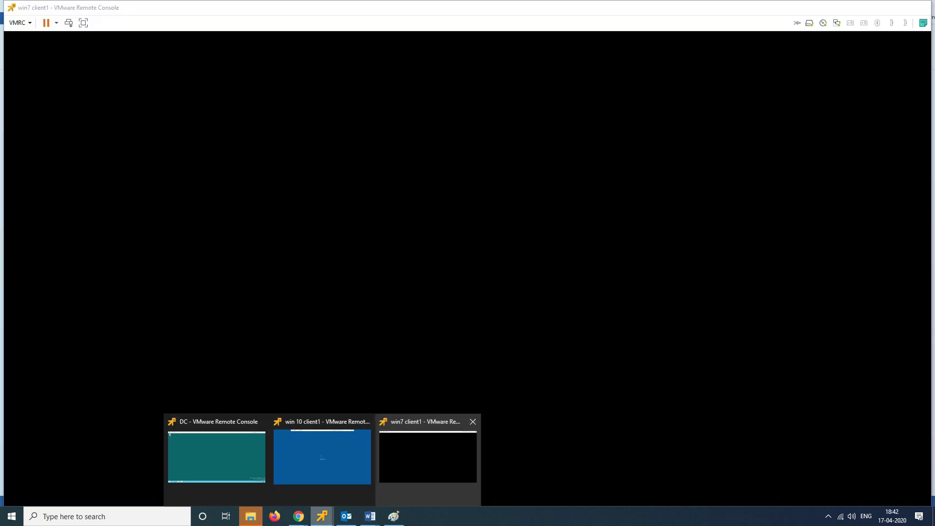
click(428, 456)
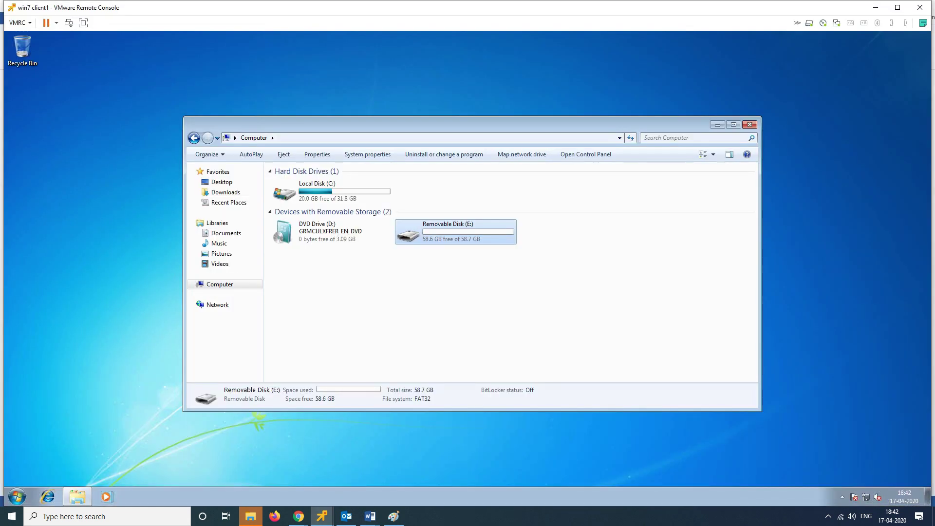
click(749, 124)
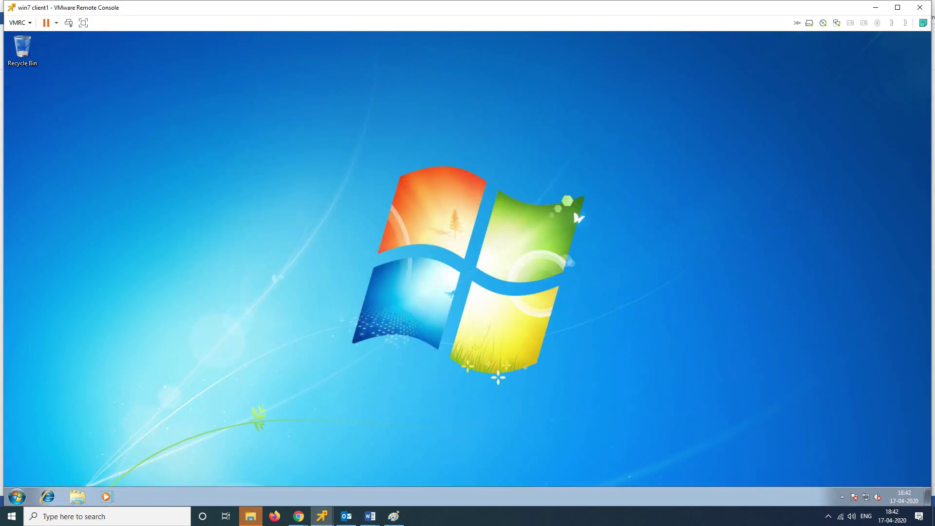
key(super)
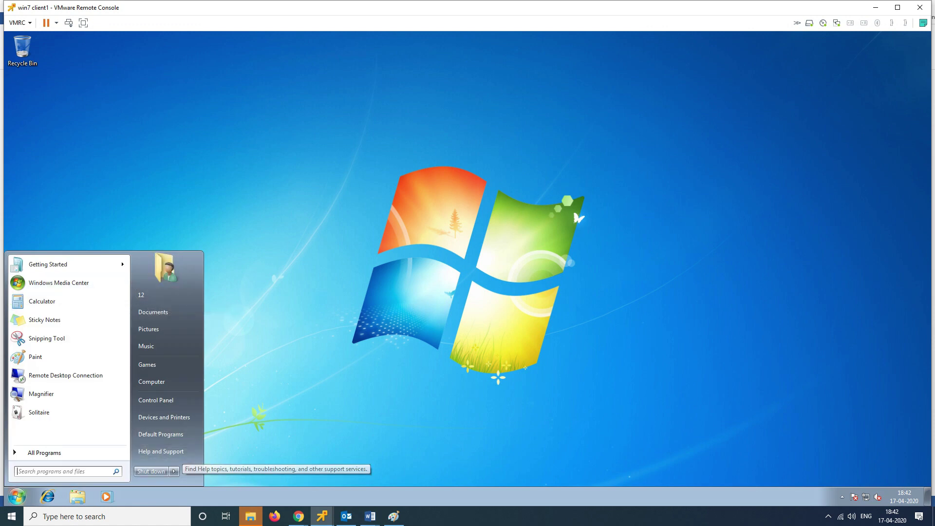
mouse_move(174, 471)
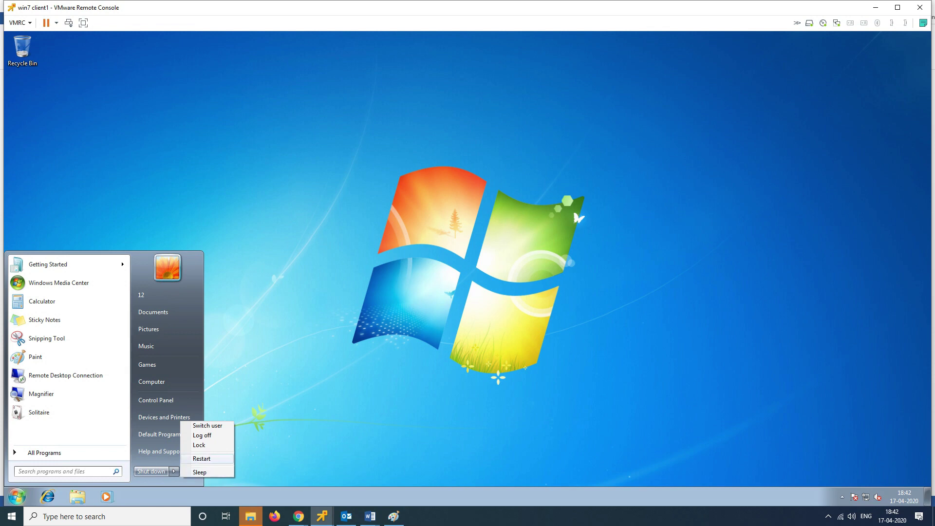
click(202, 435)
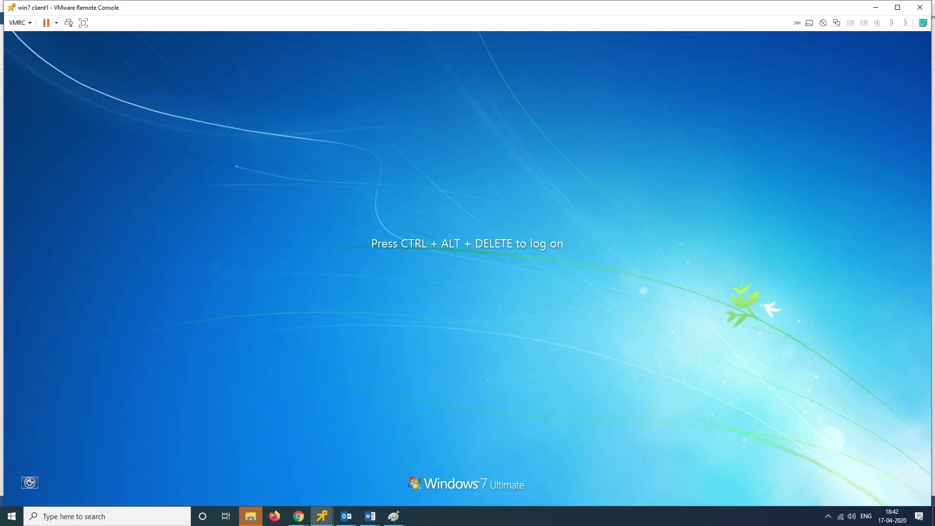
Step: Log back on through Other User as domain user s1 with its password
key(ctrl+alt+Delete)
click(83, 22)
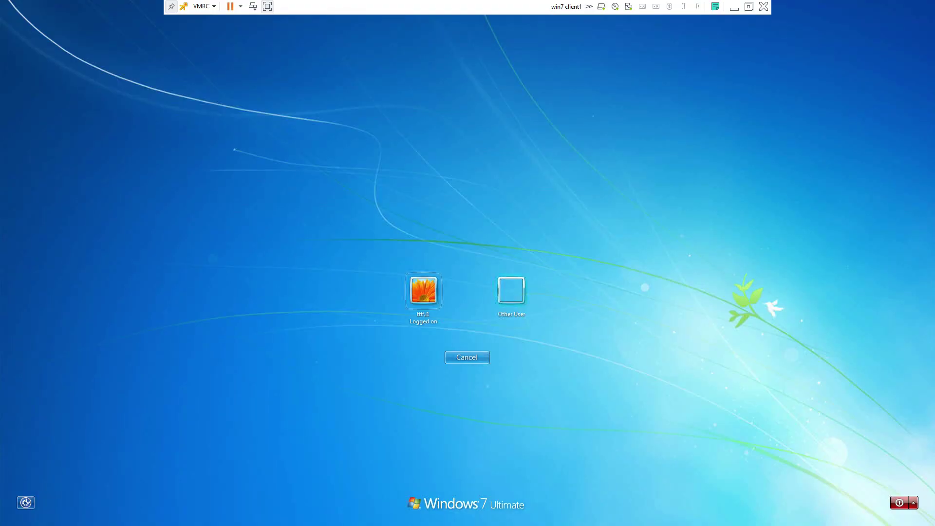
click(511, 290)
text(ttt\)
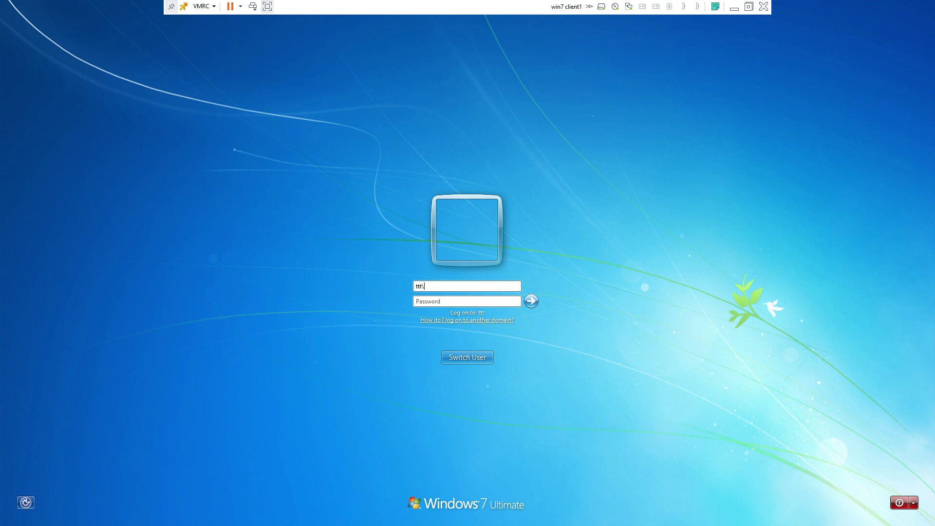
text(s)
key(Tab)
click(426, 286)
text(1)
key(Tab)
text(*********)
key(Return)
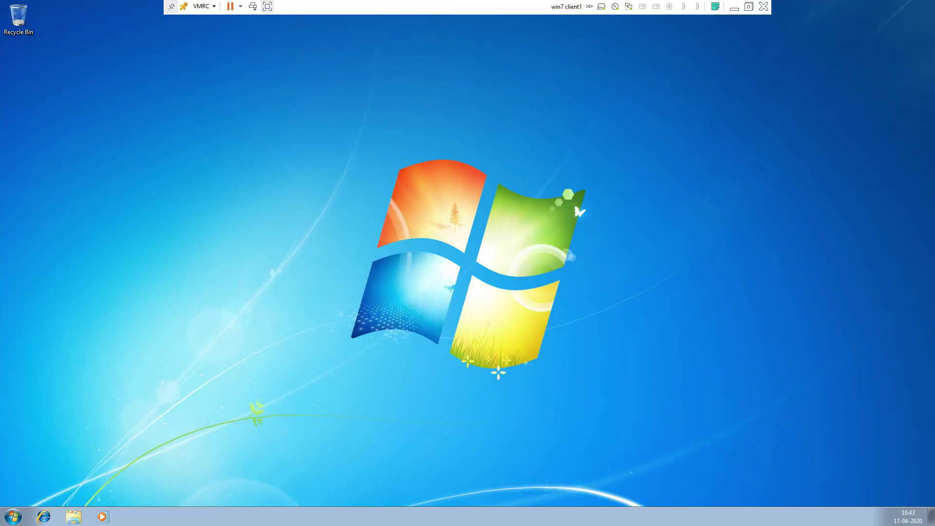
Step: Open the Desktop Icon Settings from the desktop's Personalize window
right_click(363, 181)
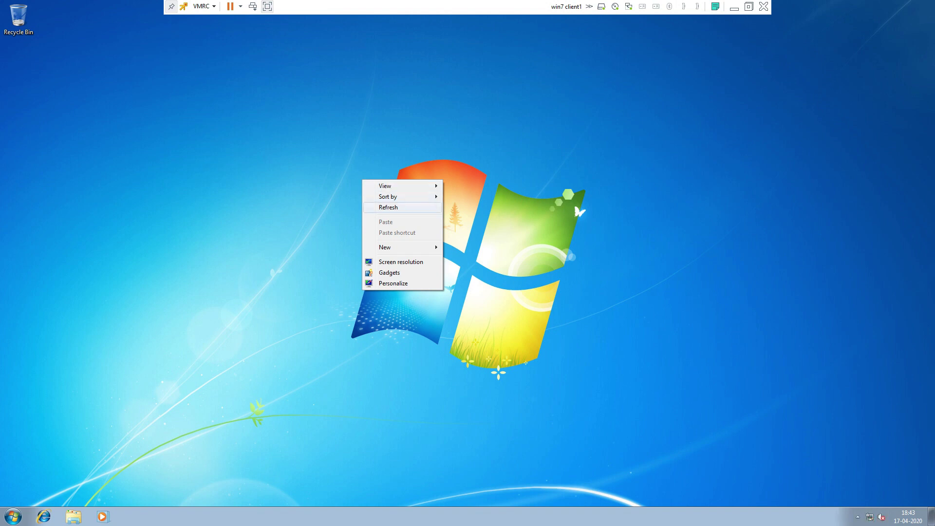
click(392, 283)
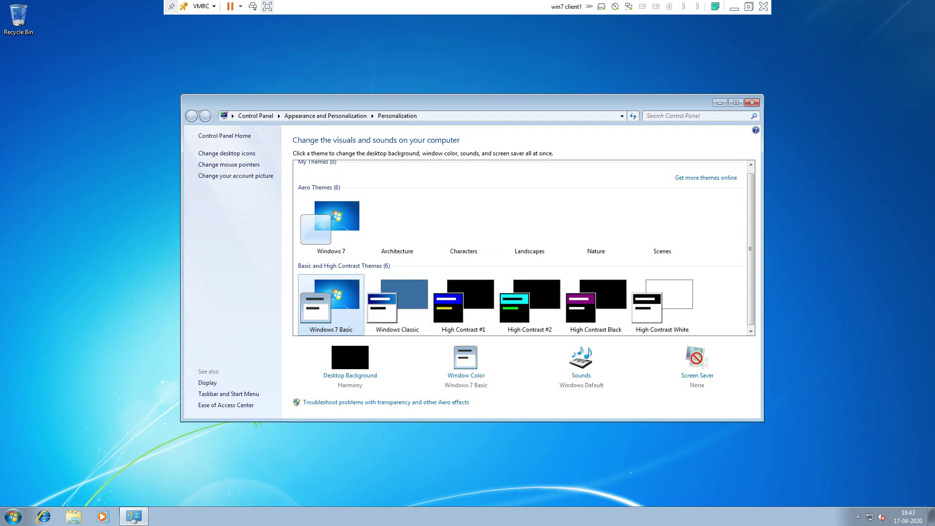
click(752, 102)
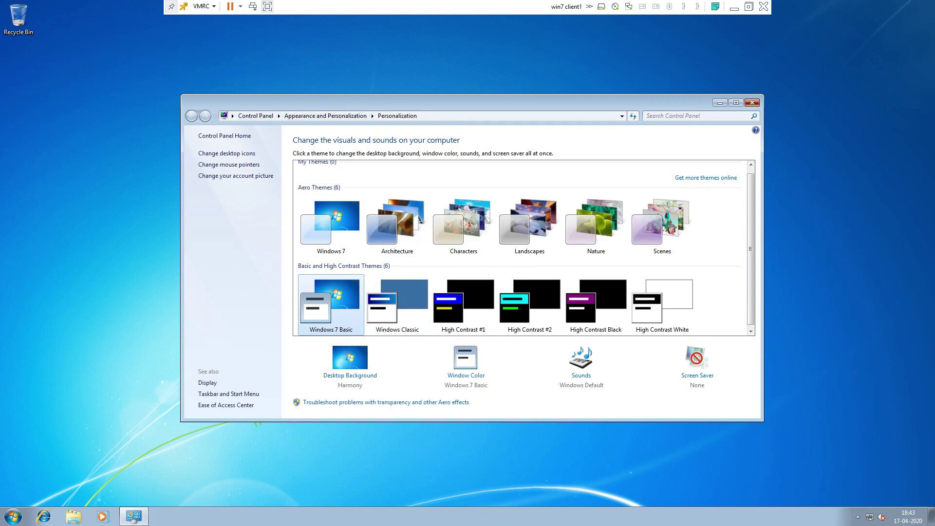
right_click(496, 97)
click(526, 200)
click(226, 152)
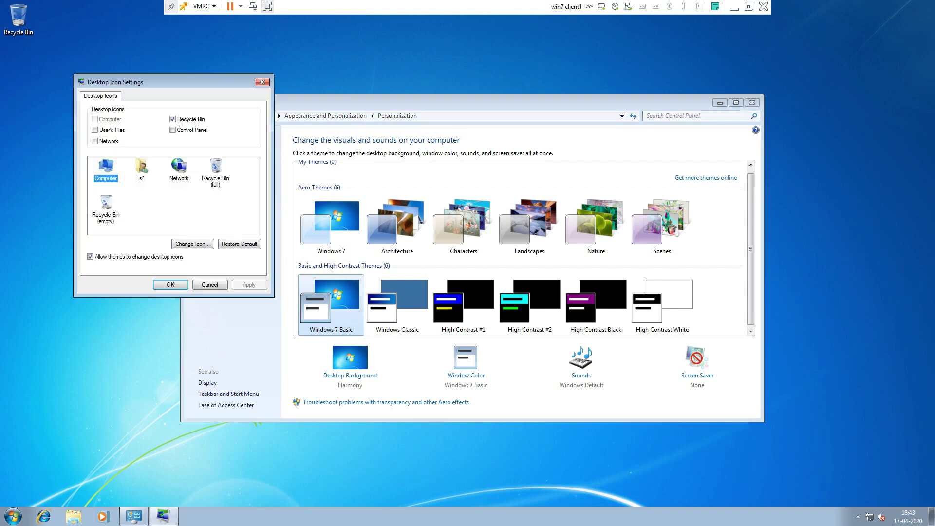
Step: Enable the User's Files, Control Panel and Network desktop icons and apply the change
click(95, 129)
click(173, 130)
click(95, 141)
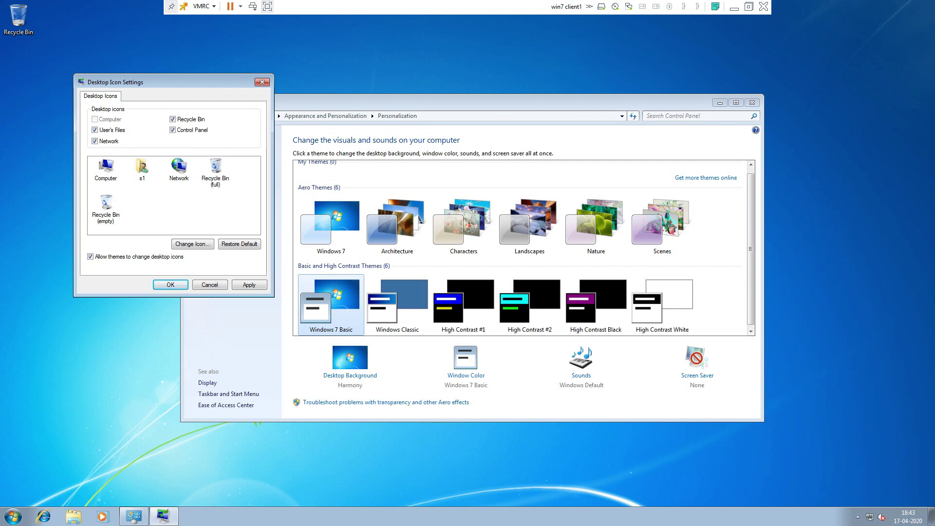
click(106, 168)
click(249, 284)
click(170, 284)
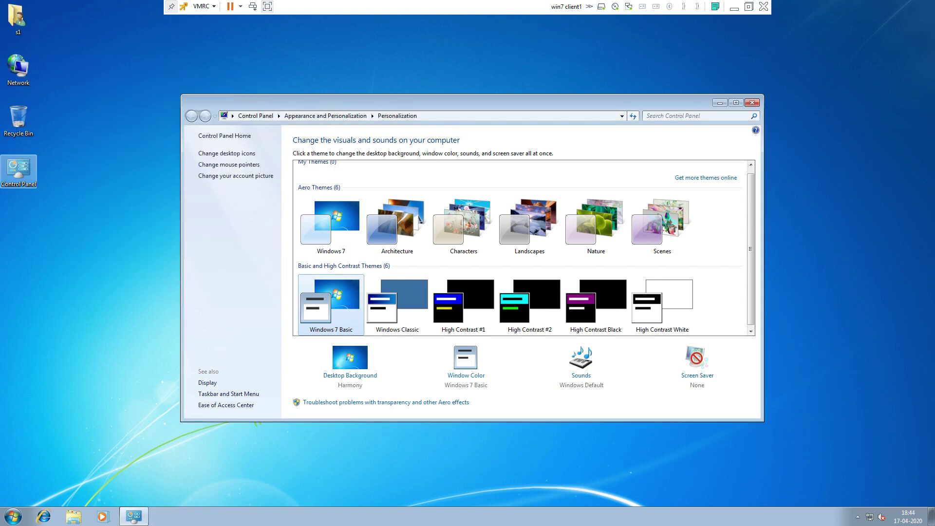